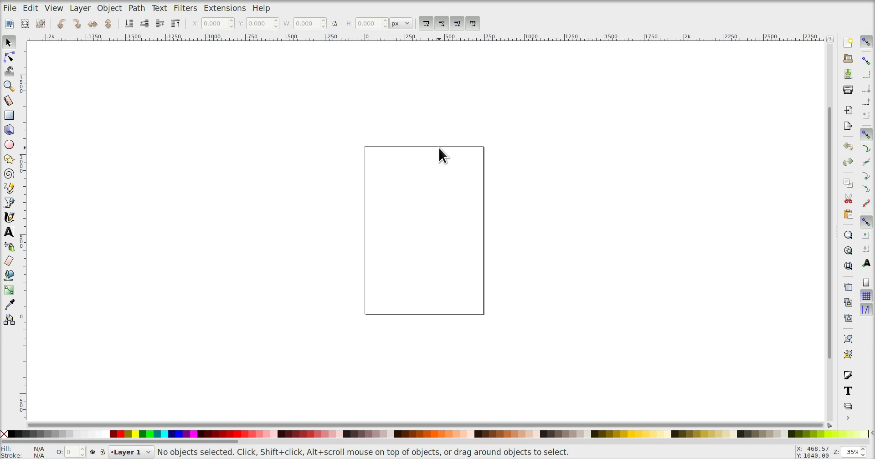
Set the document's page to a custom size of 800 px wide by 600 px high.
left_click(9, 8)
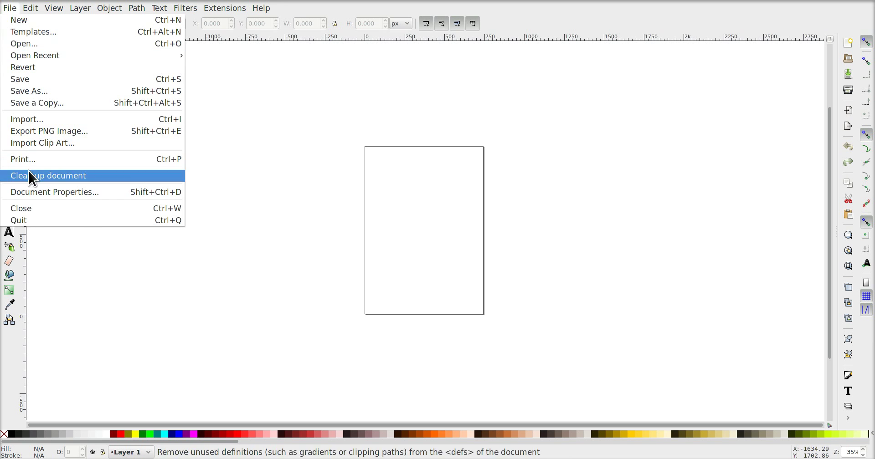
left_click(33, 191)
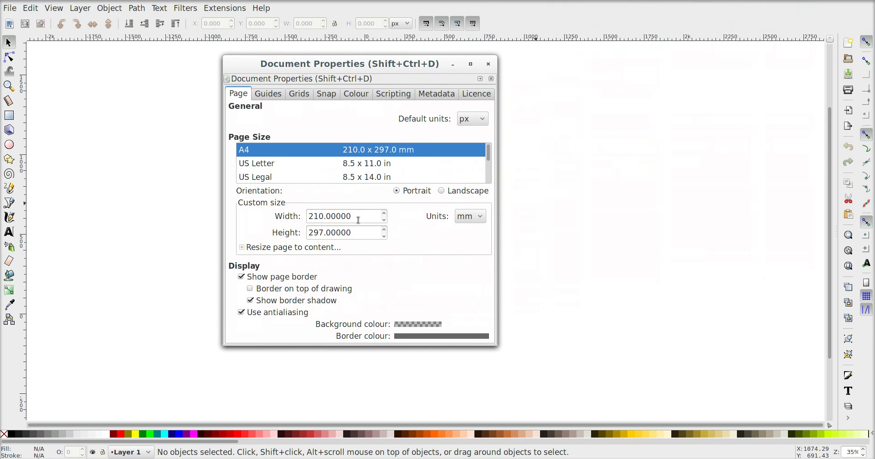
left_click(480, 216)
left_click(471, 245)
double_click(331, 217)
type("800")
key("Tab")
type("600")
key("Return")
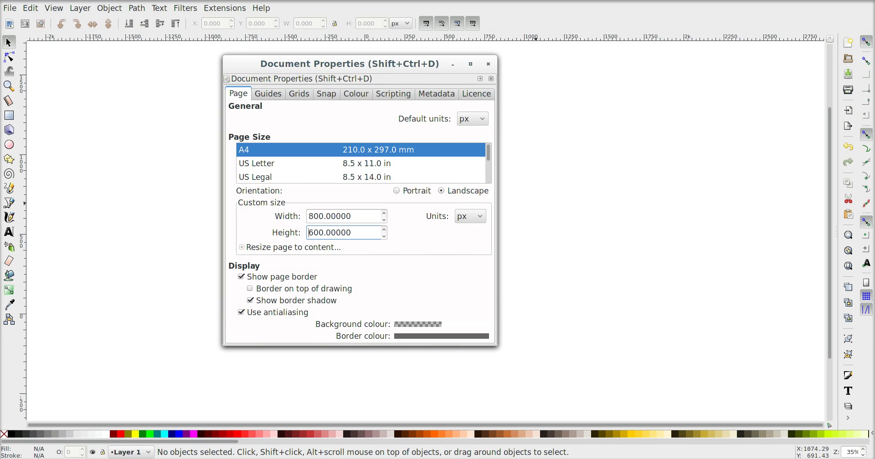
Set the page background colour to light grey with RGB 232, 228, 225 and close the document properties.
left_click(432, 324)
left_click(458, 206)
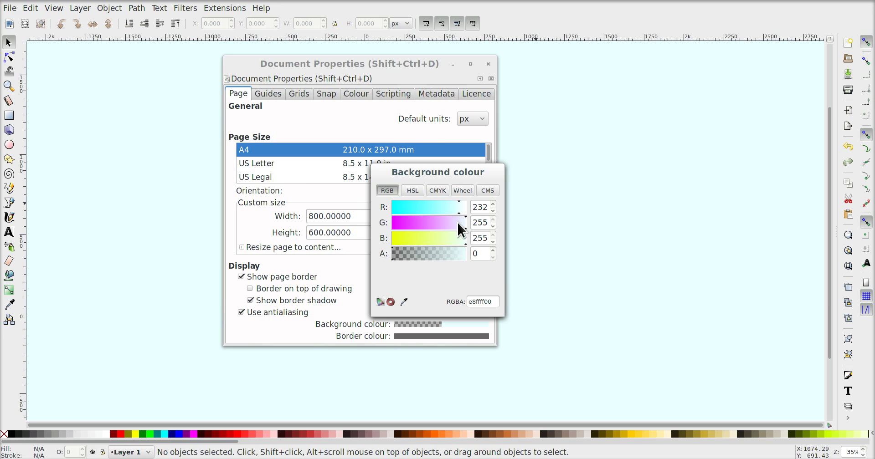
left_click(458, 223)
left_click(458, 238)
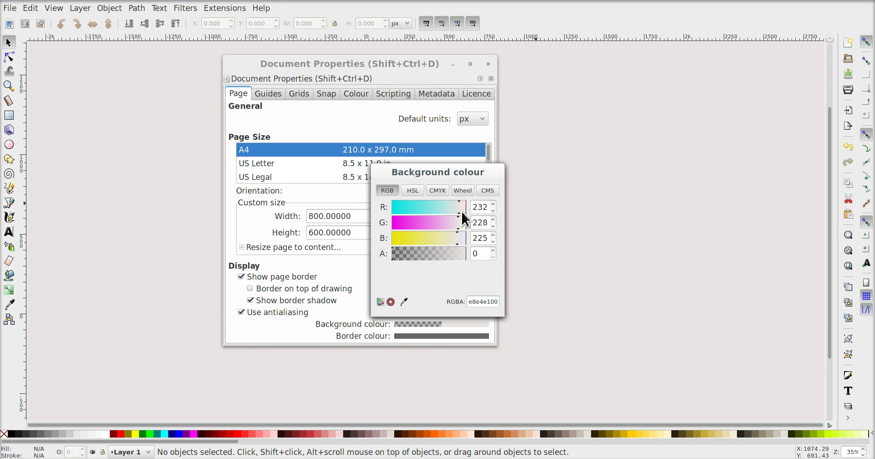
key("Escape")
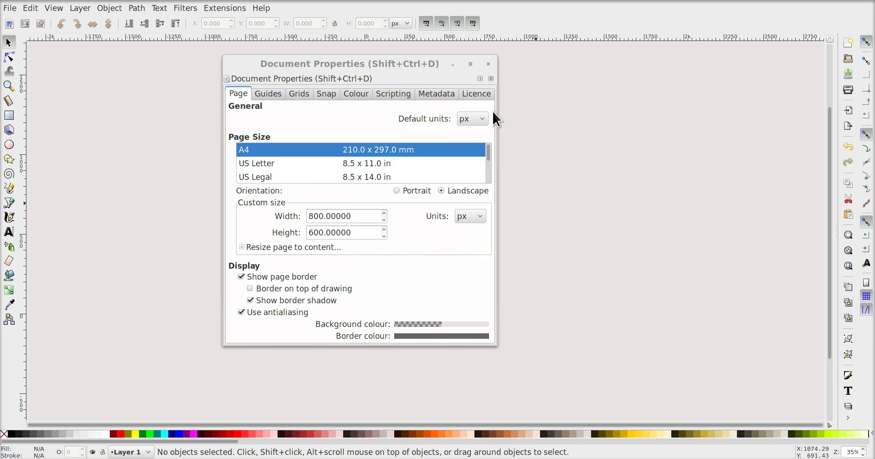
left_click(488, 63)
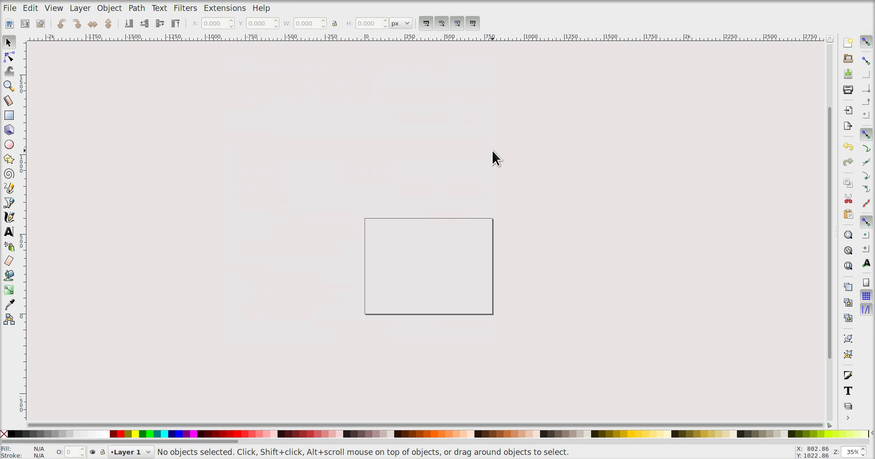
Save the document as stimuli.svg in the demo folder in Inkscape SVG format.
left_click(58, 9)
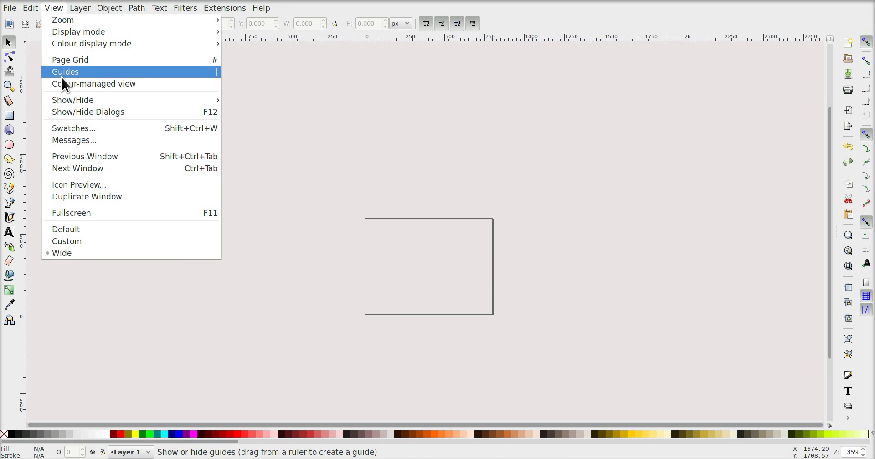
mouse_move(66, 20)
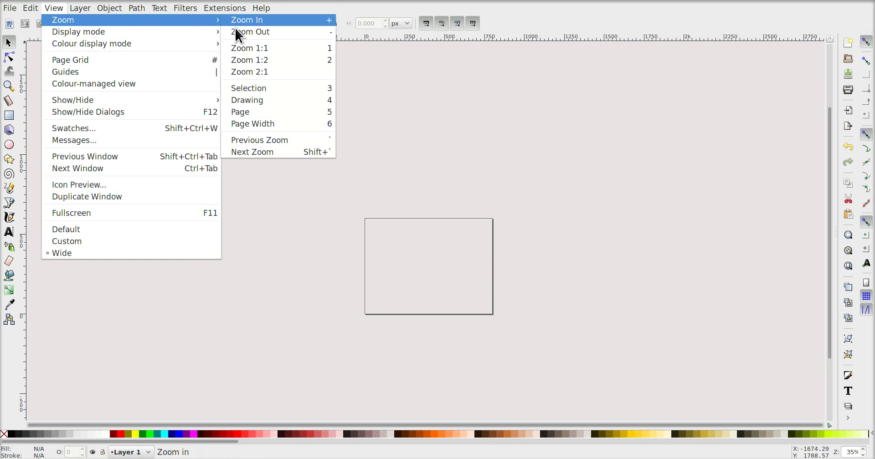
left_click(276, 119)
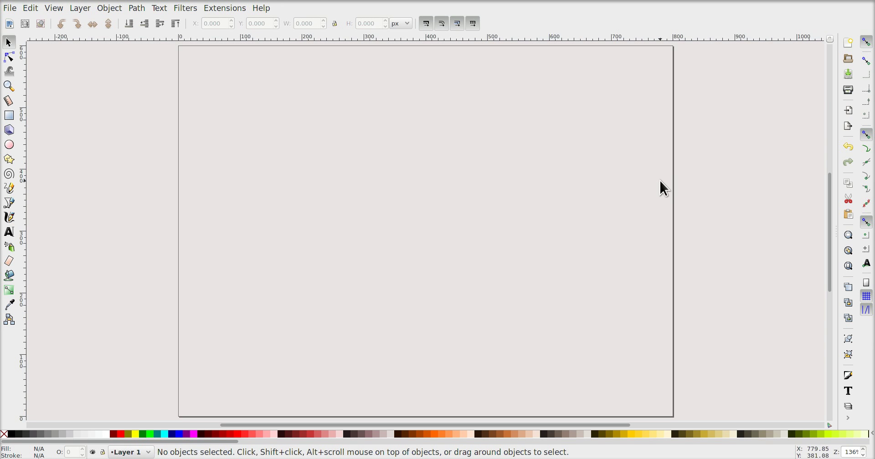
left_click(850, 75)
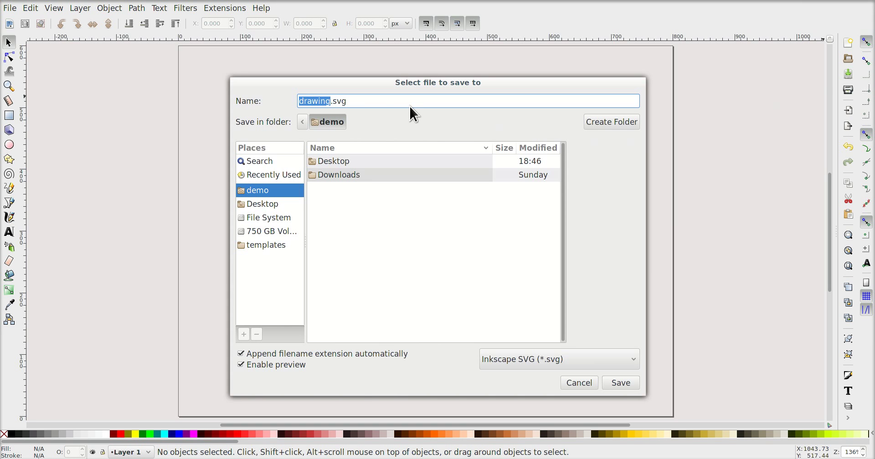
type("stimuli")
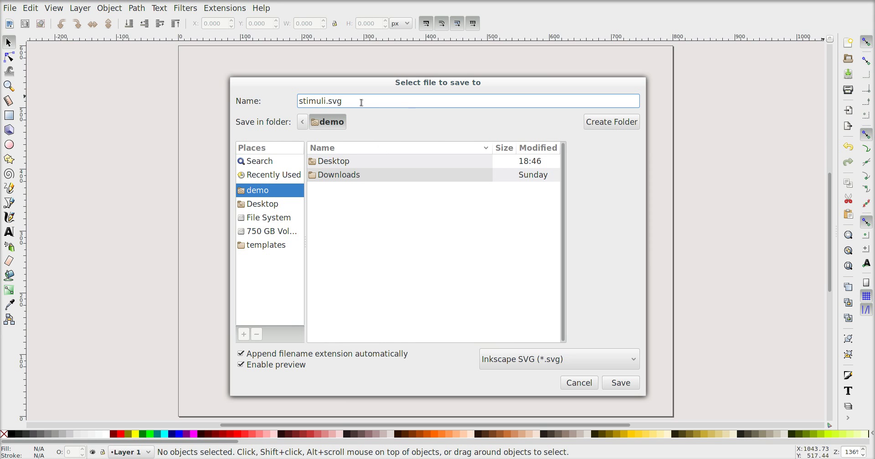
left_click(560, 363)
left_click(560, 363)
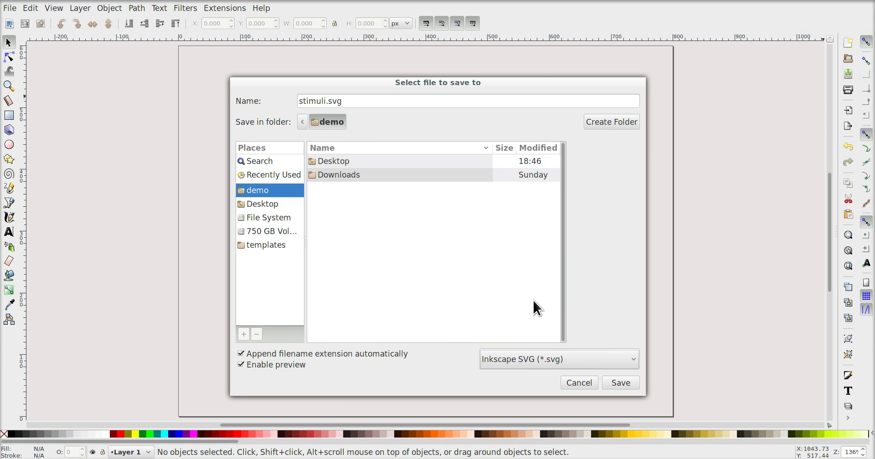
left_click(630, 381)
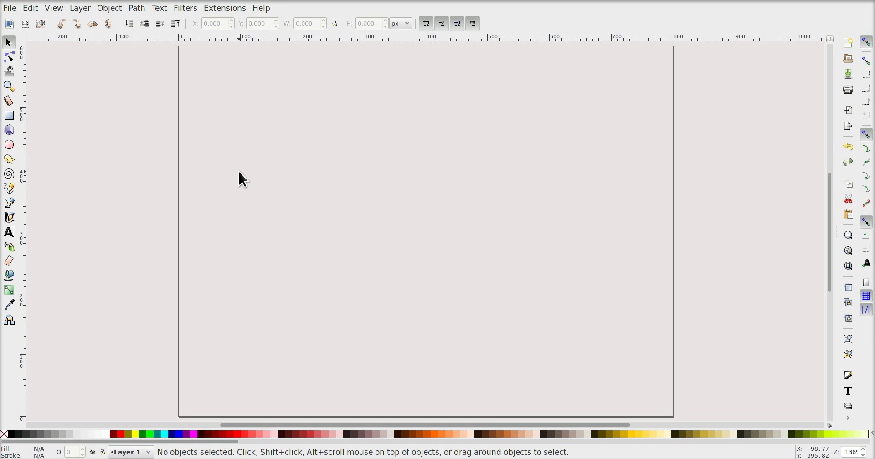
Draw a black, nearly square rectangle about 79 by 80 px and place it near the centre of the page.
left_click(10, 115)
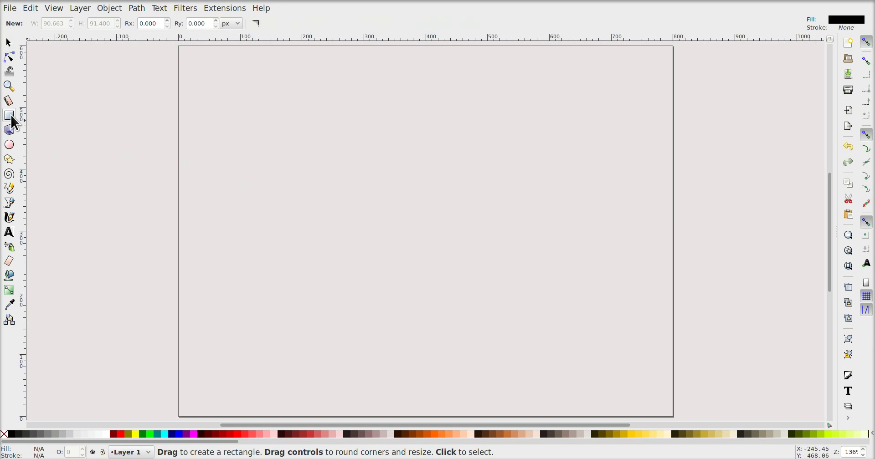
left_click_drag(188, 55, 235, 99)
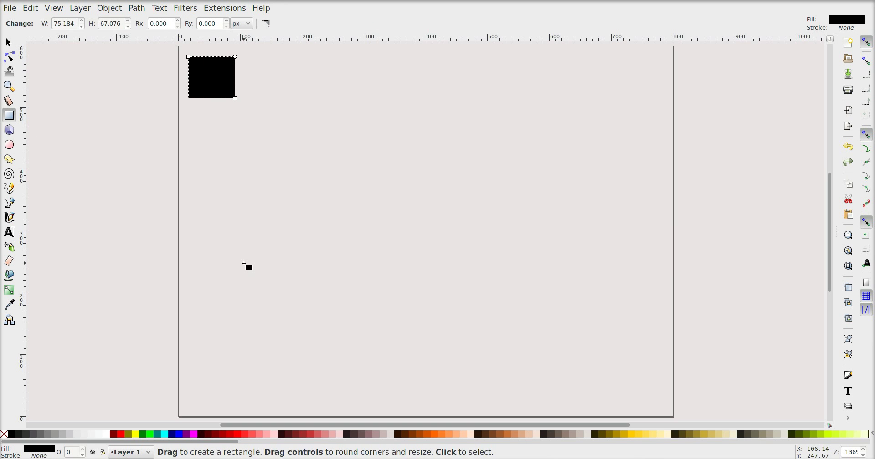
left_click_drag(236, 99, 432, 214)
left_click(14, 42)
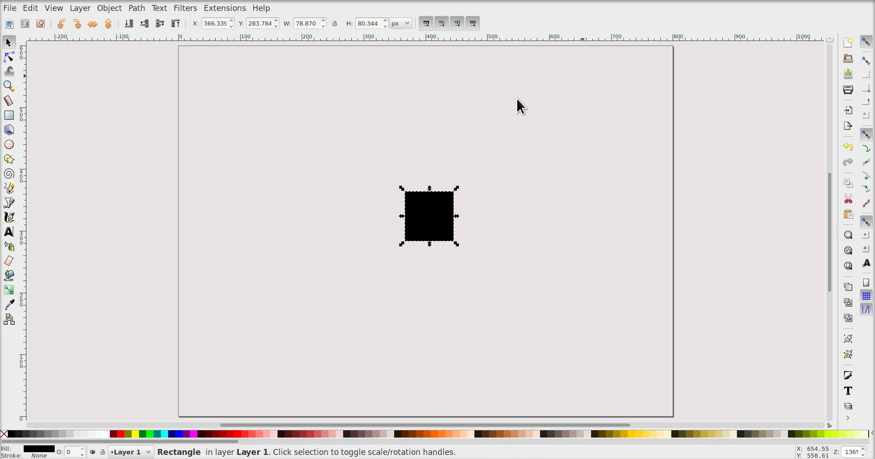
mouse_move(433, 217)
left_mouse_down()
mouse_move(214, 86)
mouse_move(451, 251)
mouse_move(430, 220)
left_mouse_up()
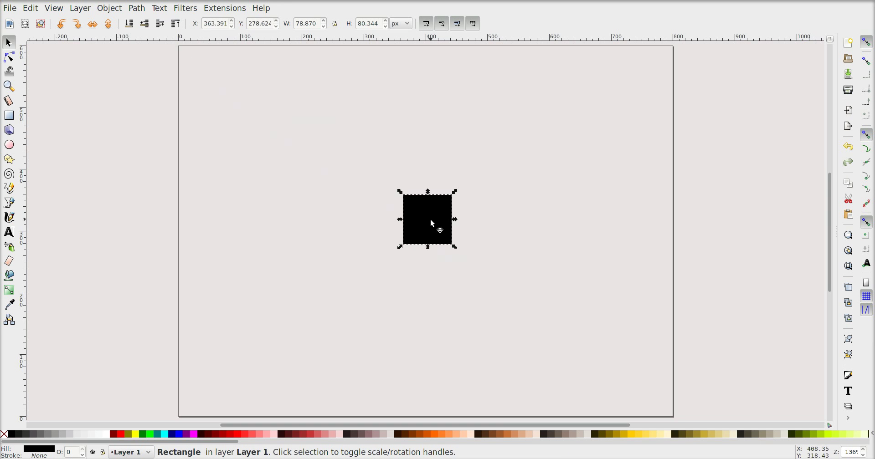
Draw a narrow upright bar about 21 by 77 px, fill it white and place it level with the black square on its left.
left_click(9, 115)
left_click_drag(308, 198, 275, 208)
left_click(8, 43)
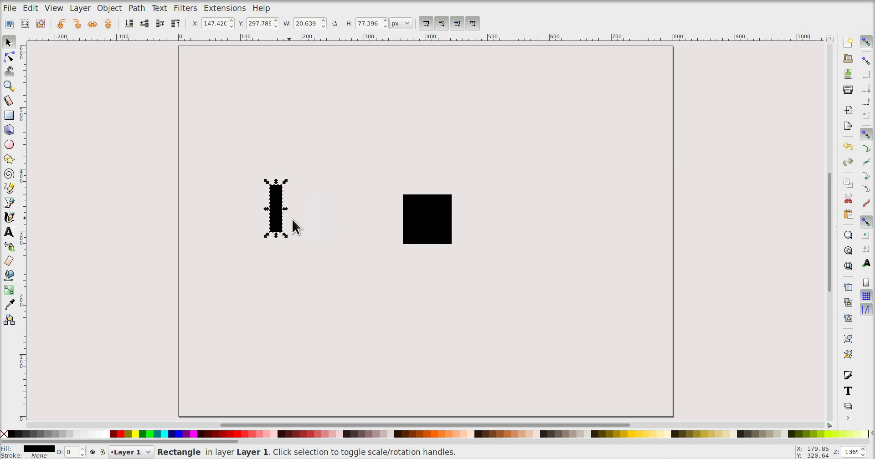
left_click(108, 435)
left_click(257, 281)
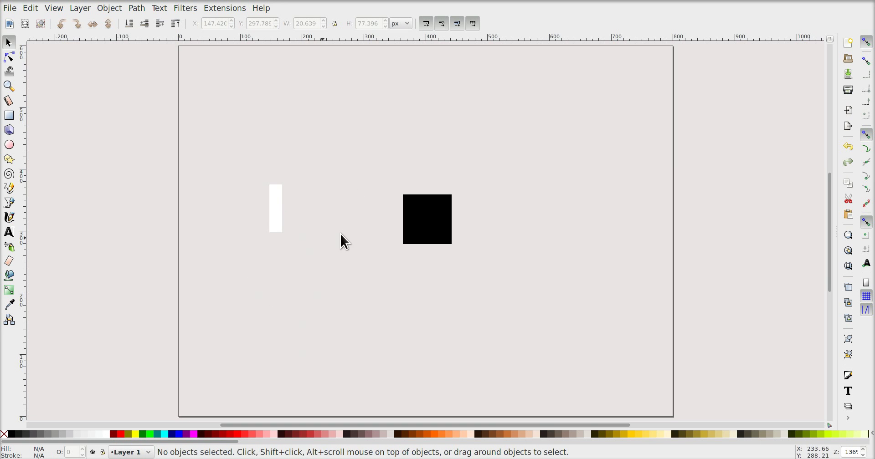
mouse_move(282, 227)
left_mouse_down()
mouse_move(433, 234)
mouse_move(293, 231)
left_mouse_up()
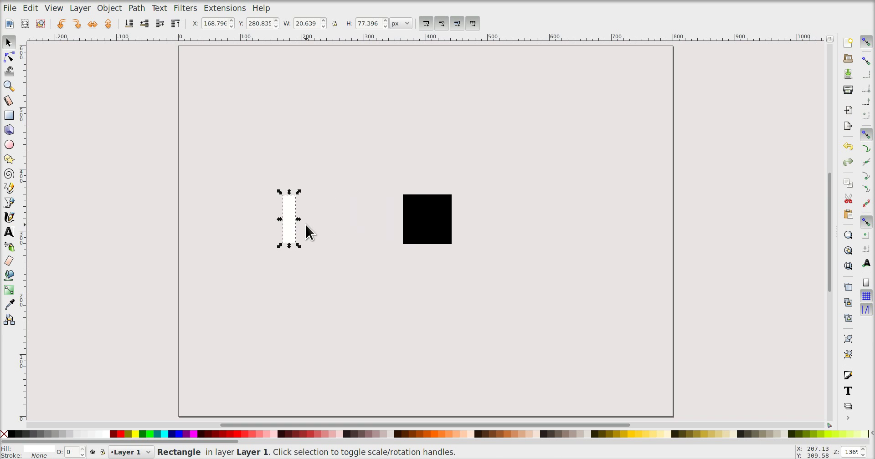
left_click(309, 231)
Duplicate the white bar, rotate the copy 90° clockwise and lay it across the original to form a cross.
left_click(291, 227)
key("ctrl+d")
left_click_drag(294, 229, 321, 229)
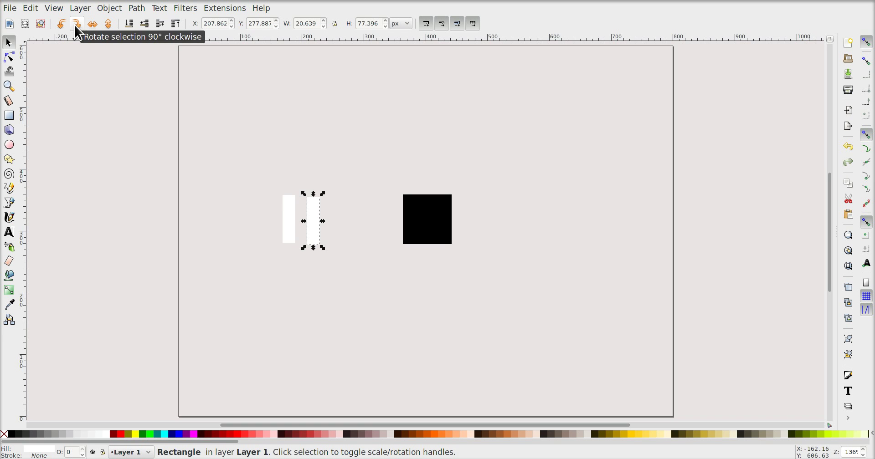
left_click(75, 26)
left_click(317, 227)
left_click(321, 226)
left_click(319, 233)
left_click_drag(319, 232, 295, 226)
left_click(326, 237)
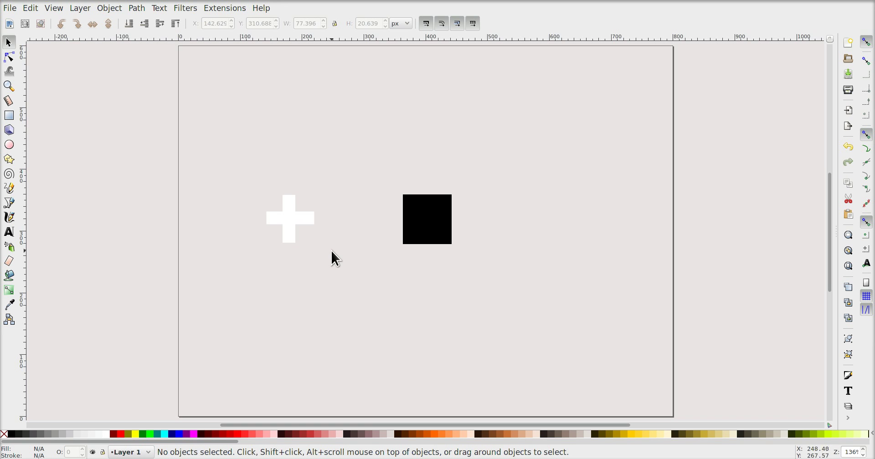
Centre the two white bars on each other using Align and Distribute and group them into one cross.
left_click_drag(332, 251, 244, 177)
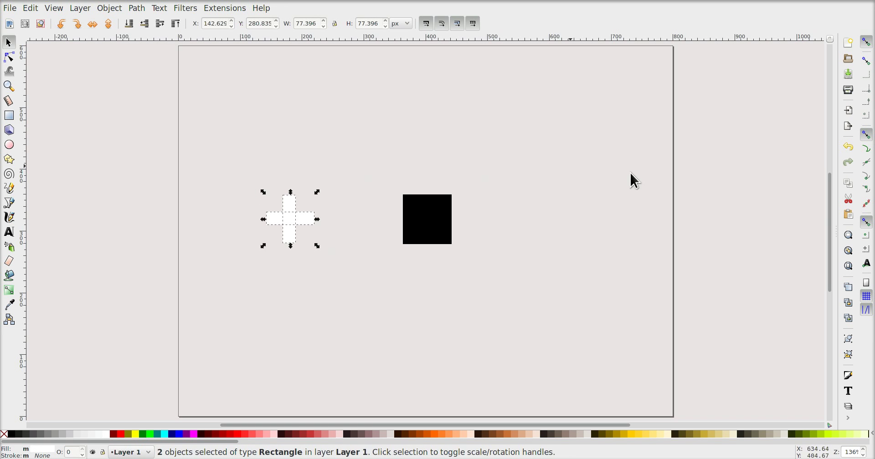
left_click(848, 418)
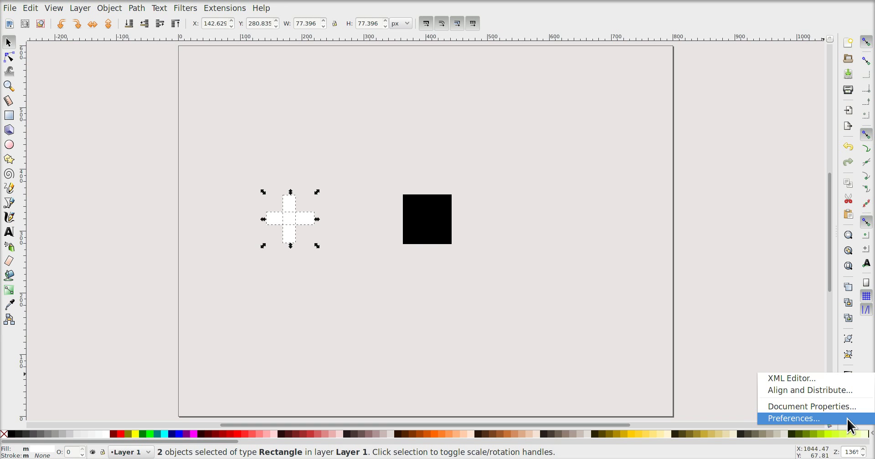
left_click(847, 391)
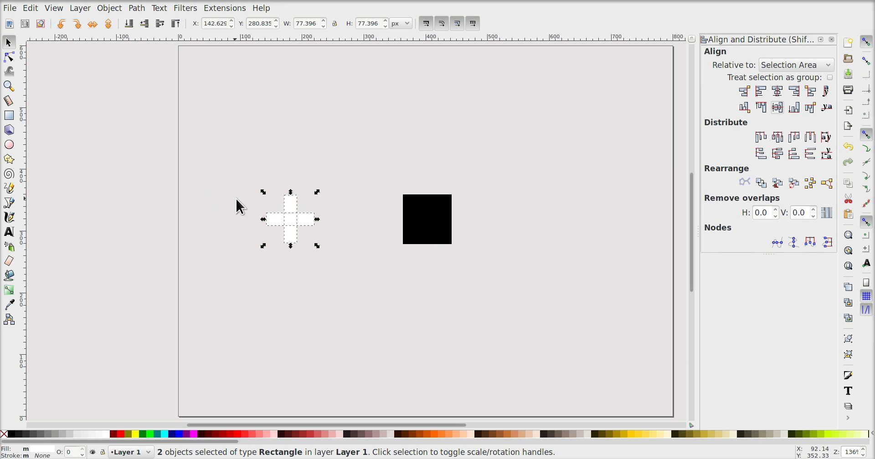
key("ctrl+g")
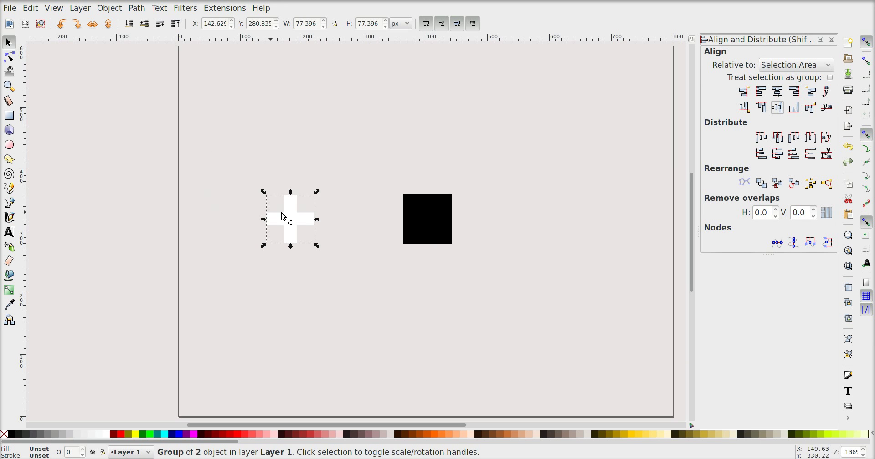
Move the white cross onto the black square and centre both objects on each other horizontally and vertically.
left_click_drag(293, 223, 433, 226)
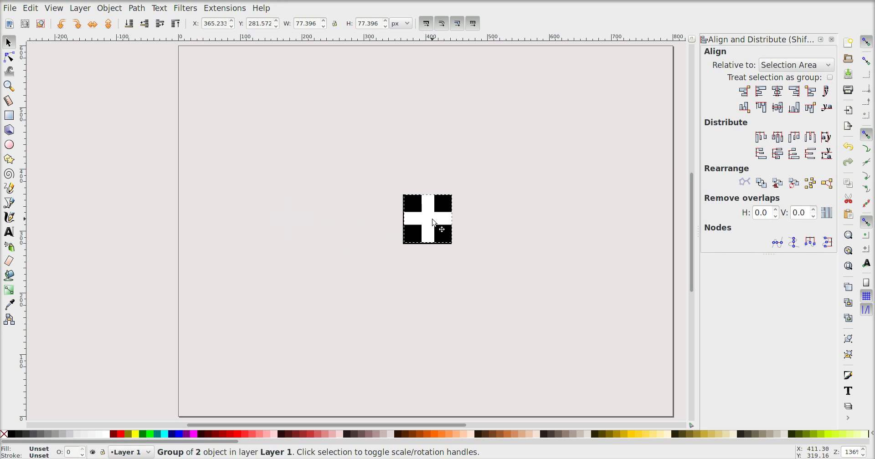
left_click(378, 181)
left_click_drag(380, 172, 522, 284)
left_click(773, 93)
left_click(778, 107)
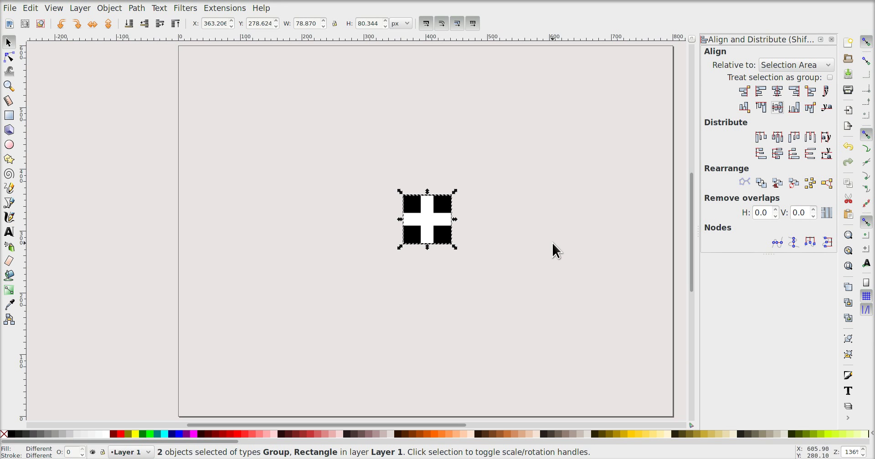
Export the selected square and cross as a PNG image named fixpoint.png in /home/demo and close the export settings.
left_click(496, 258)
left_click_drag(475, 258, 357, 167)
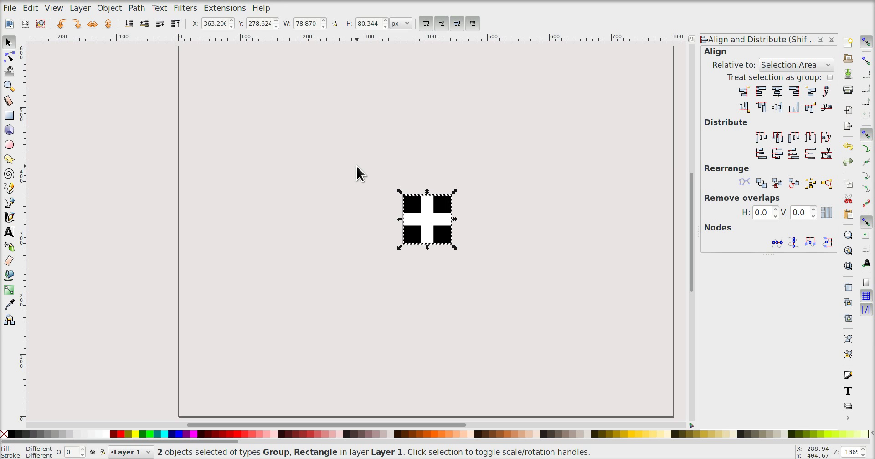
left_click(357, 166)
left_click_drag(365, 167, 502, 281)
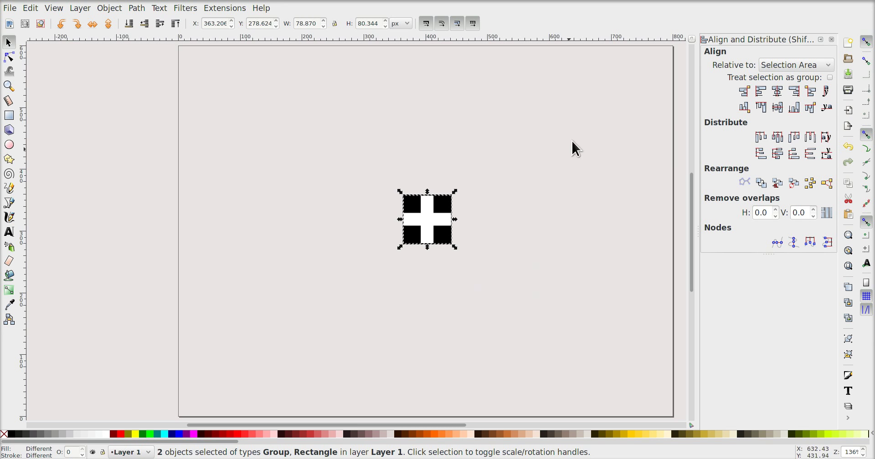
left_click(852, 131)
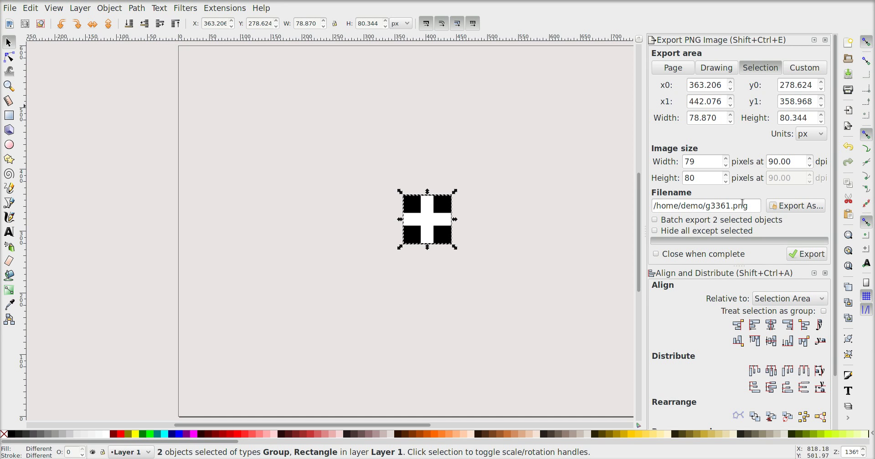
left_click_drag(706, 207, 731, 208)
type("fixpoint")
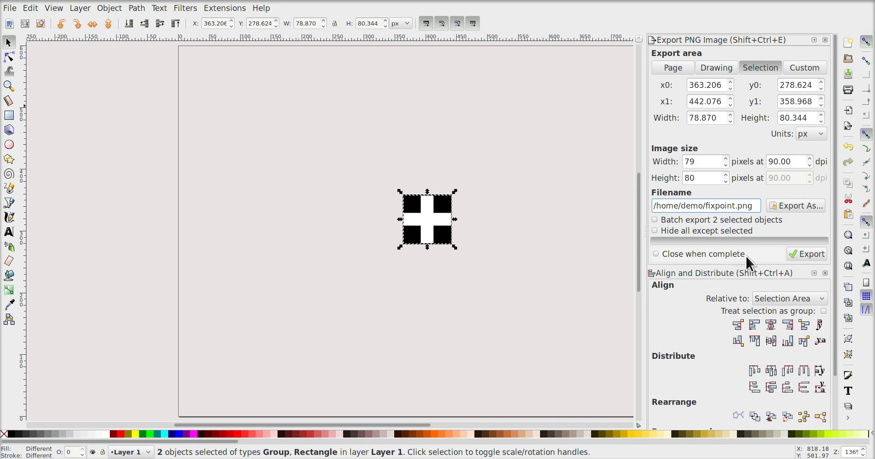
left_click(808, 254)
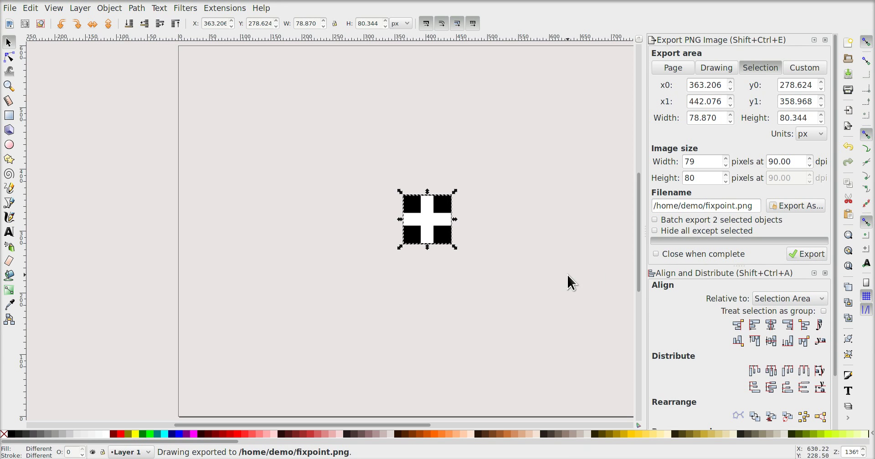
left_click(826, 41)
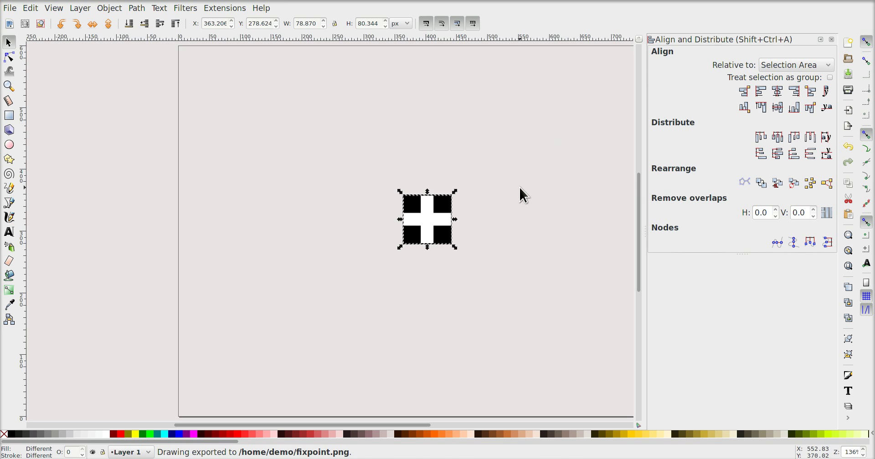
Move the fixation cross and its black square to the page's upper-left corner and save the document.
left_click(473, 263)
left_click_drag(475, 263, 363, 173)
left_click_drag(429, 227, 210, 83)
left_click(247, 146)
key("ctrl+s")
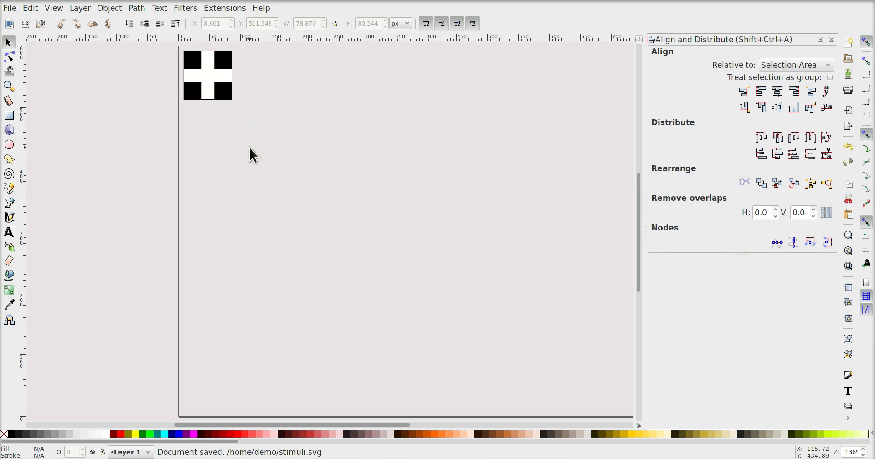
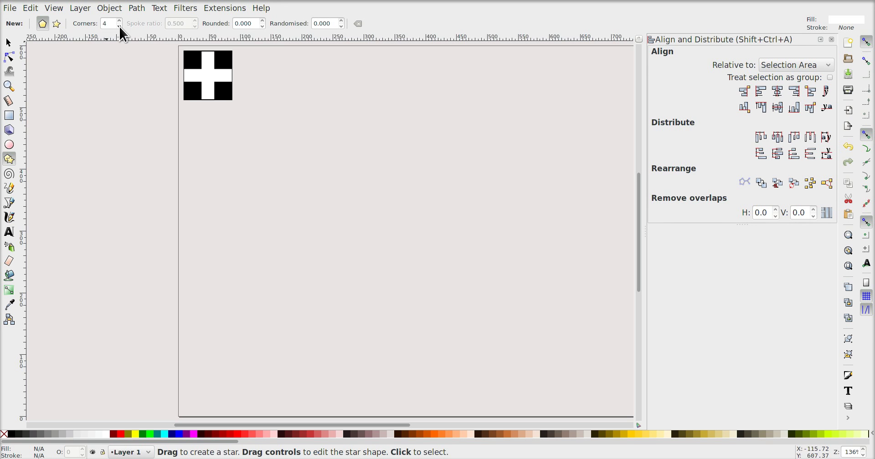
Draw a yellow left-pointing triangle with three corners and add a yellow rectangle of about 86 by 34 px as the arrow's shaft.
left_click_drag(227, 158, 241, 183)
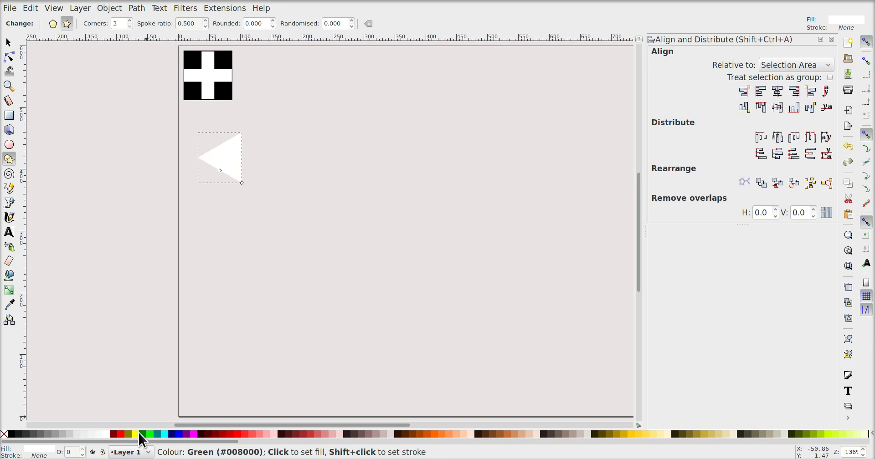
left_click(133, 433)
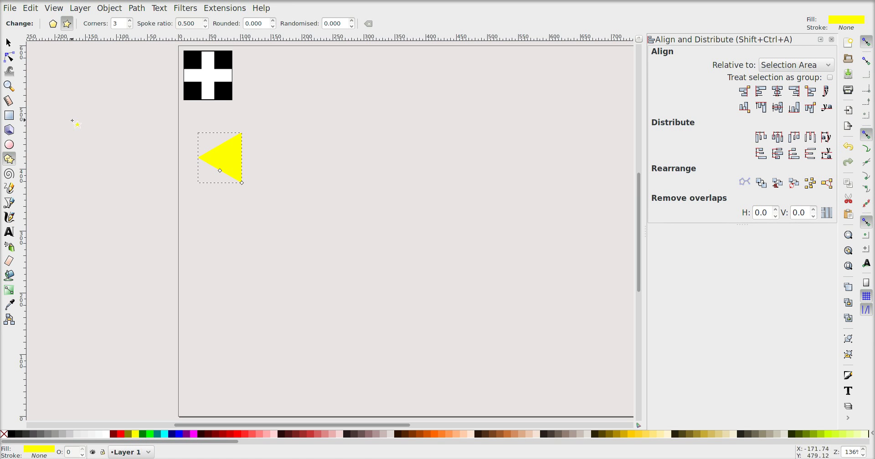
left_click(9, 115)
left_click_drag(232, 146, 285, 168)
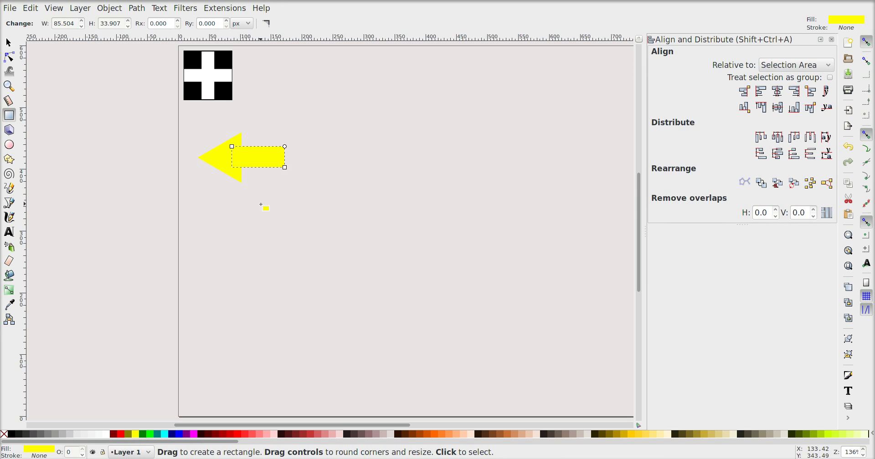
Adjust the shaft against the triangle and enlarge both parts together to about 196 by 138 px.
left_click(8, 42)
left_click(167, 158)
left_click_drag(256, 158, 252, 157)
left_click(194, 130)
left_click_drag(194, 131, 323, 228)
left_click(284, 227)
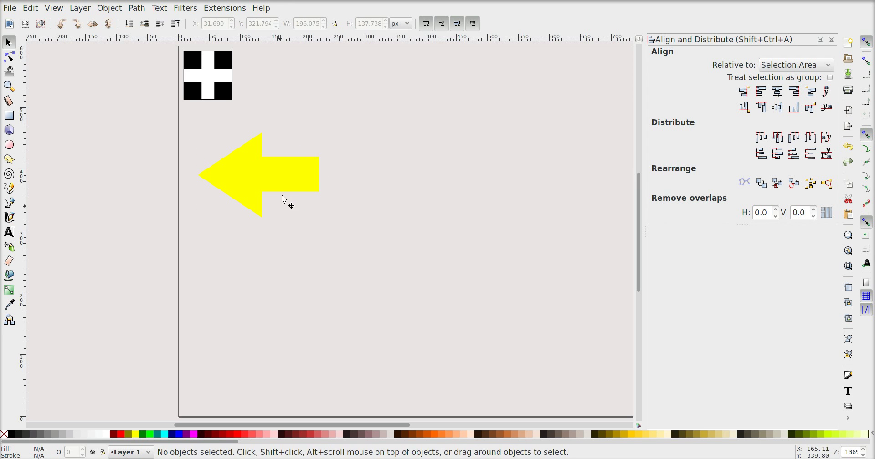
Centre the triangle and rectangle on a common horizontal axis, group them into one arrow and shift it slightly down and right.
left_click(283, 178)
left_click(221, 176)
left_click(184, 115)
left_click_drag(183, 115, 416, 249)
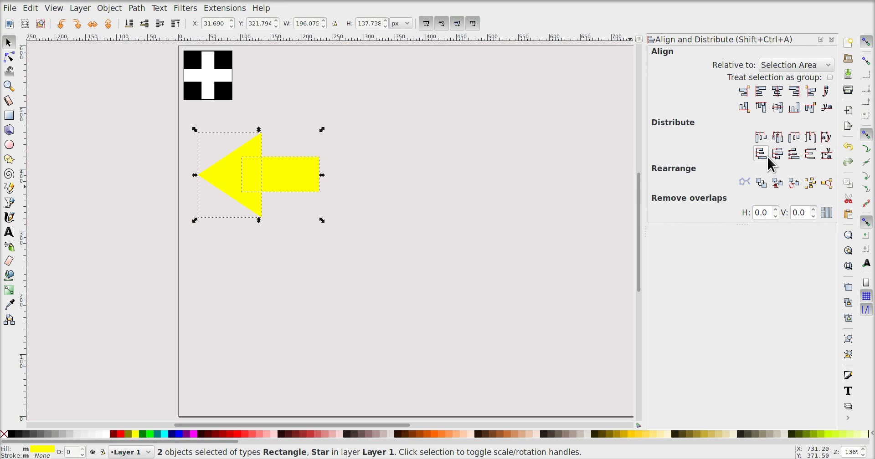
left_click(779, 106)
left_click_drag(275, 177, 293, 184)
key("ctrl+g")
left_click_drag(296, 194, 302, 199)
Draw a black rectangle of about 225 by 155 px over the arrow and lower it to the bottom behind the arrow.
left_click(143, 187)
left_click(9, 116)
left_click_drag(213, 137, 351, 233)
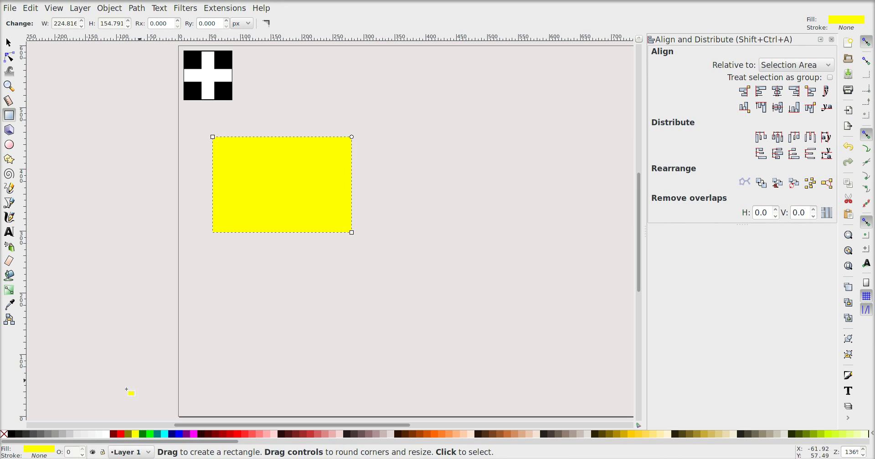
left_click(12, 437)
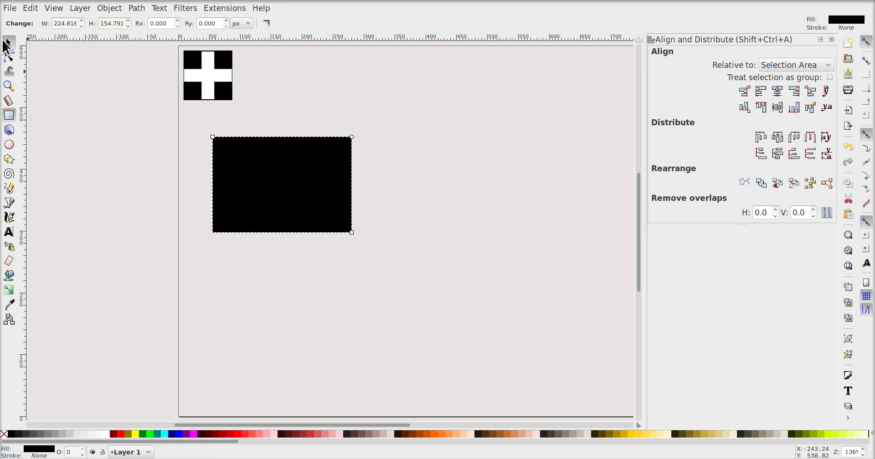
left_click(6, 41)
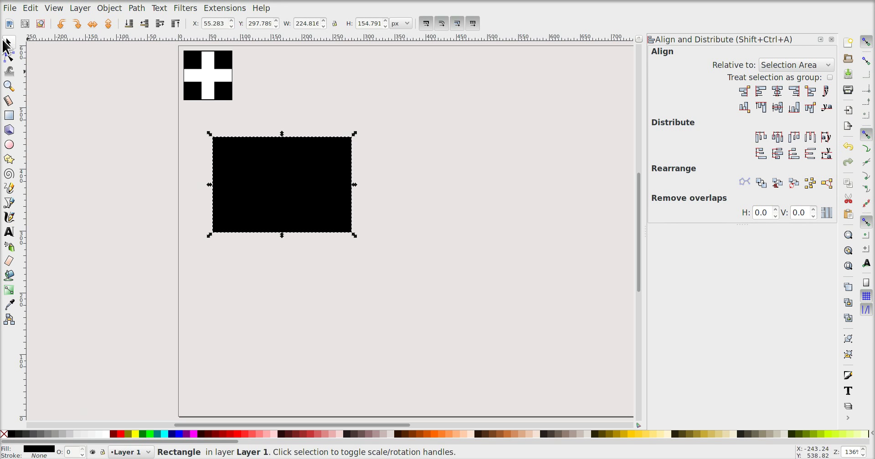
left_click(130, 24)
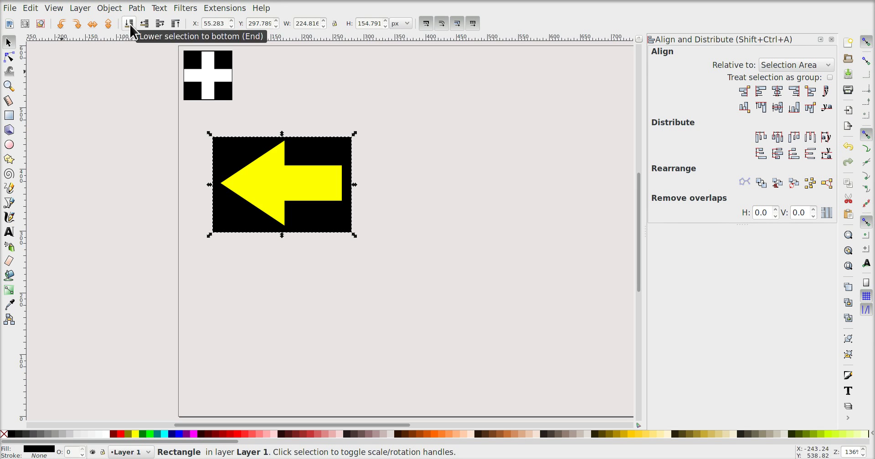
Shift the black rectangle slightly right and shrink it to about 212 by 150 px so it frames the arrow.
left_click_drag(319, 219, 323, 220)
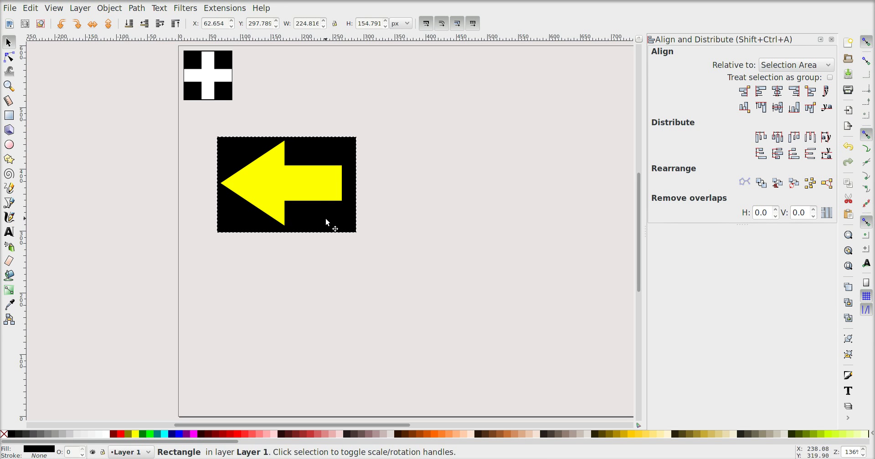
left_click_drag(357, 235, 349, 230)
left_click(348, 264)
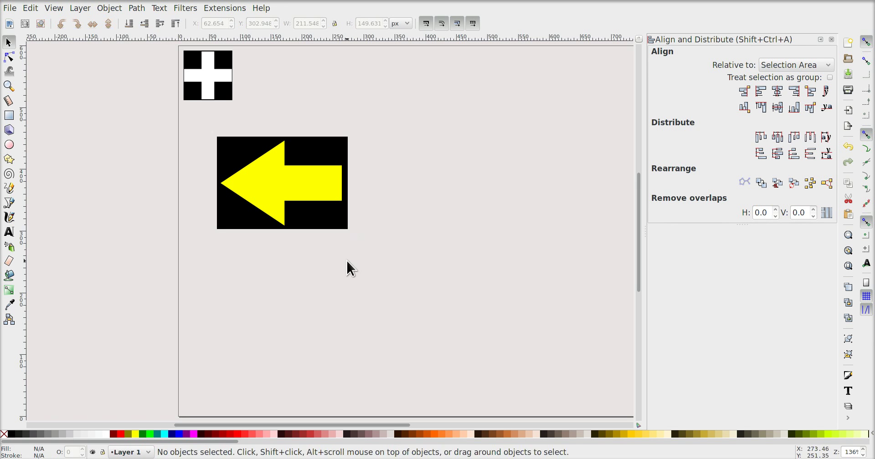
Export the selected yellow arrow and black rectangle as a PNG image named leftarrow.png in /home/demo.
left_click_drag(201, 127, 399, 275)
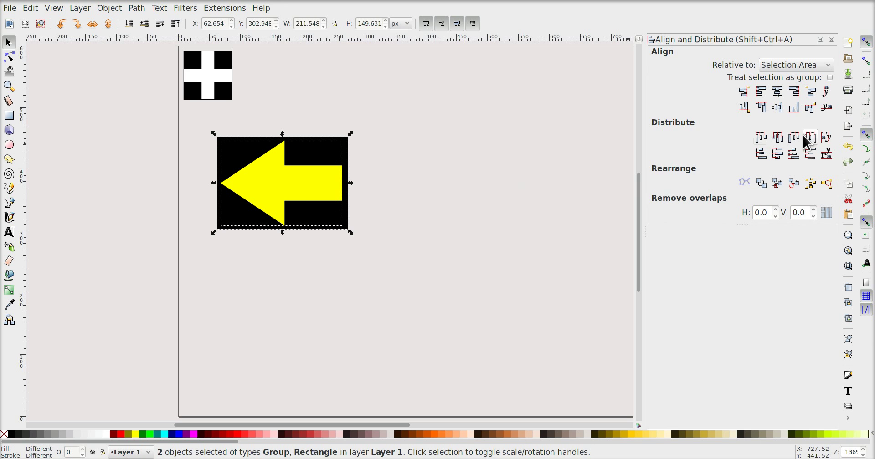
left_click(843, 125)
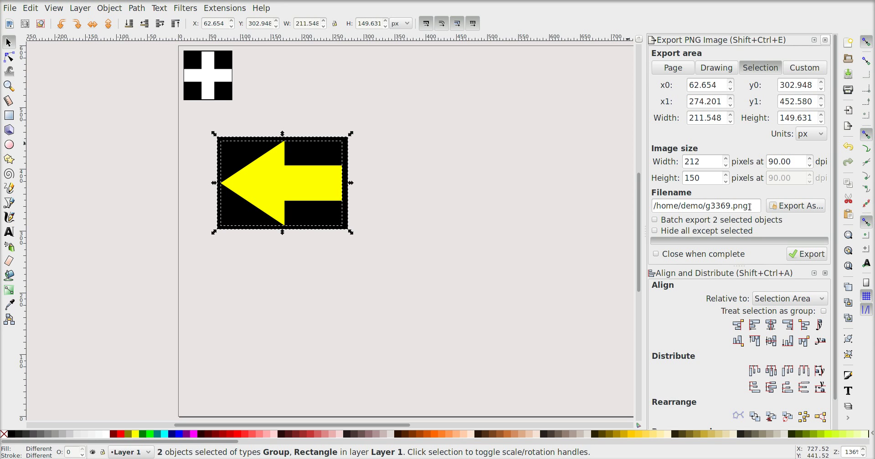
left_click_drag(706, 206, 759, 206)
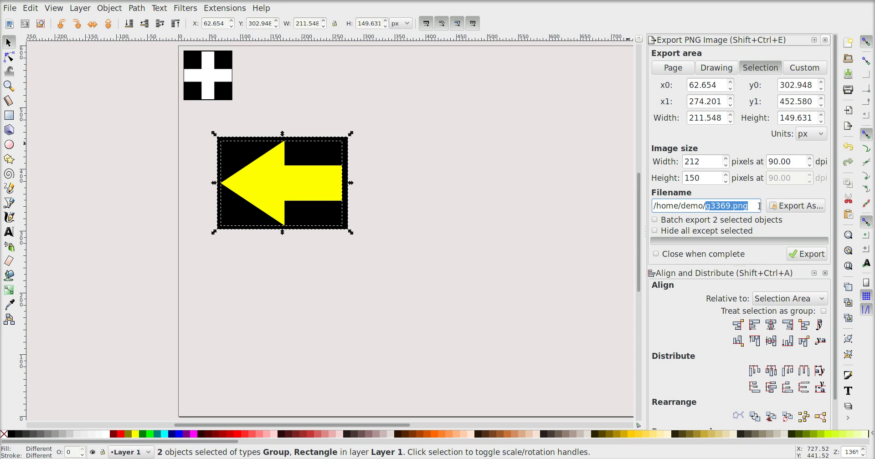
type("leftarrow.png")
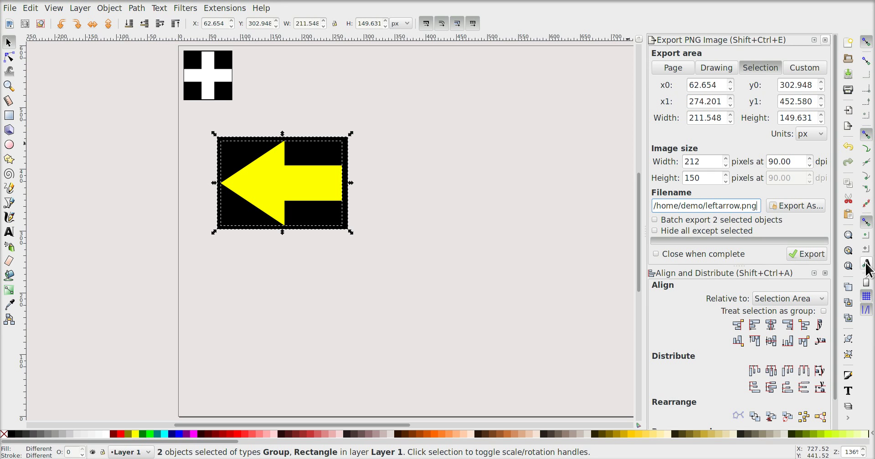
left_click(810, 253)
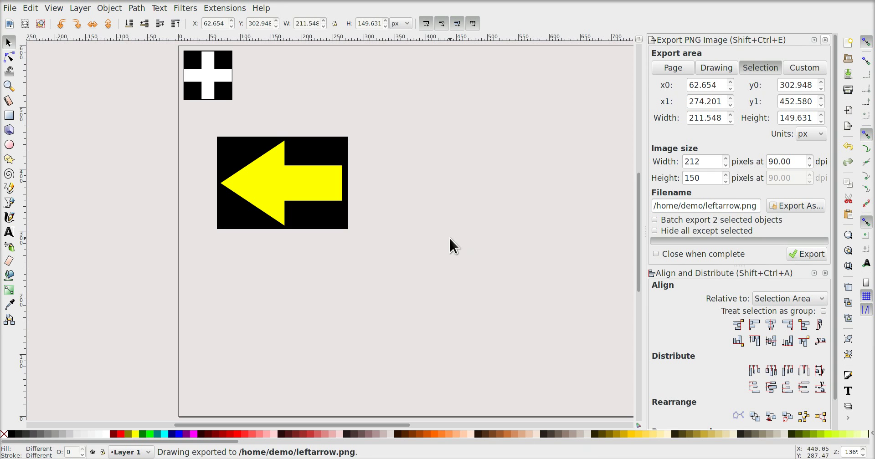
Copy the arrow with its black rectangle and place the copy to the right of the original.
left_click(400, 235)
left_click_drag(369, 248, 206, 128)
key("ctrl+c")
key("ctrl+v")
left_click_drag(261, 181, 441, 182)
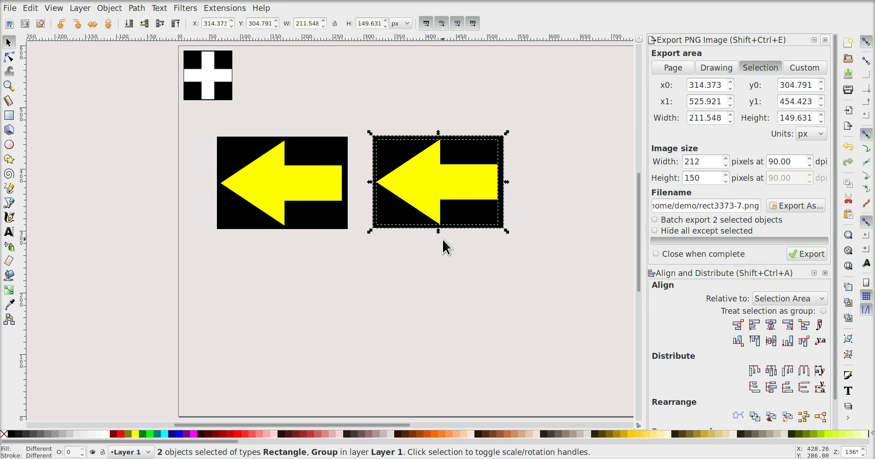
Flip the yellow arrow in the copy horizontally so it points right.
left_click(446, 256)
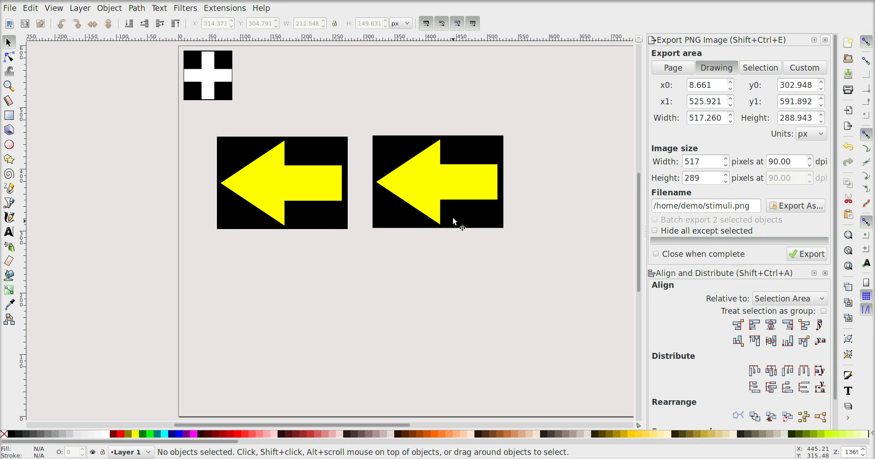
left_click(447, 191)
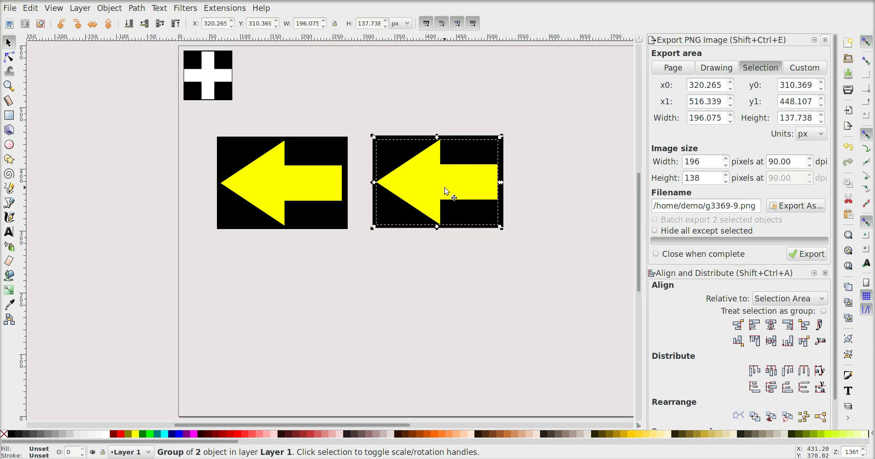
key("h")
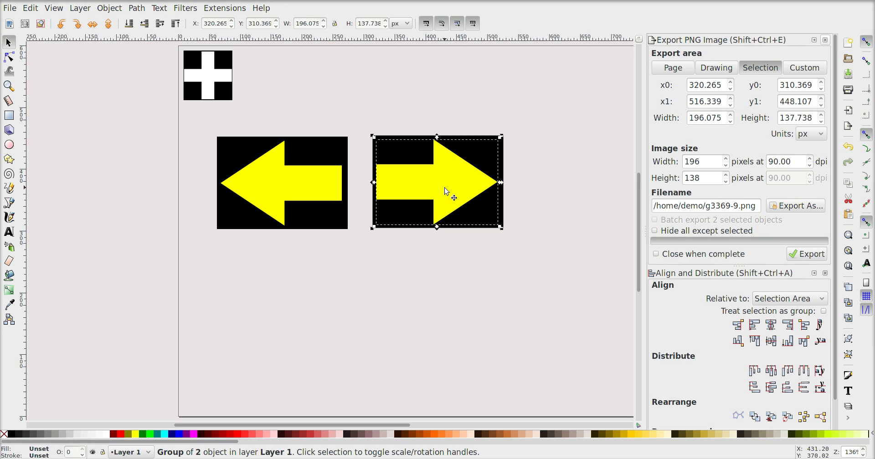
left_click(525, 243)
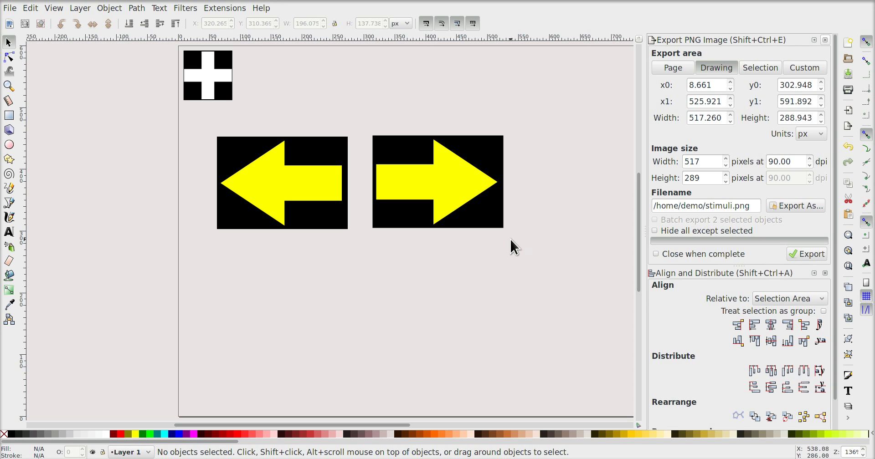
Export the right-pointing arrow with its black rectangle as a PNG image named rightarrow.png in /home/demo.
left_click_drag(359, 115, 542, 284)
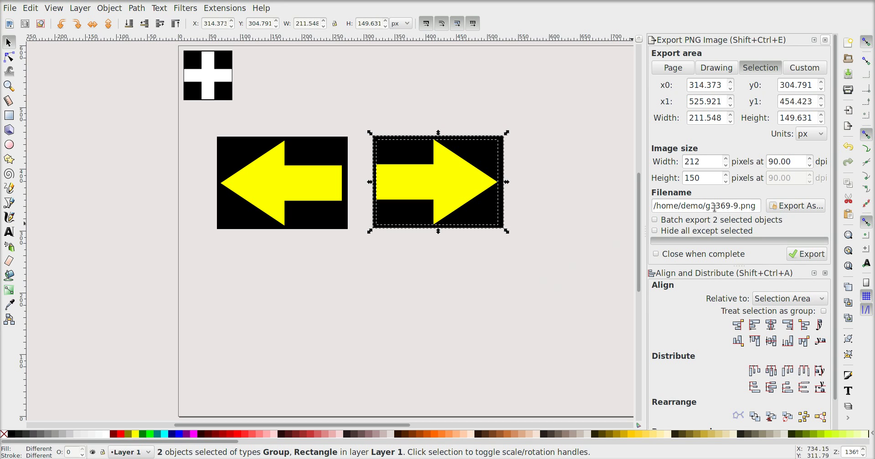
left_click_drag(706, 207, 739, 207)
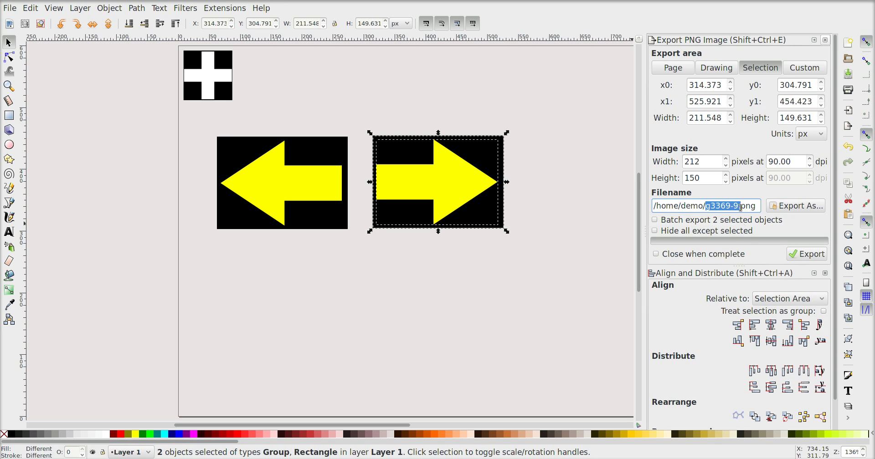
type("rightarrow")
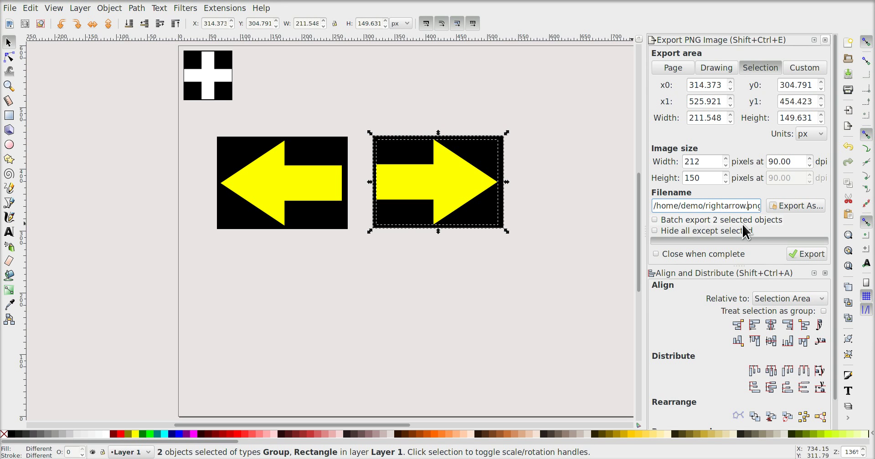
left_click(800, 250)
Move both arrow stimuli up beside the fixation point along the page's upper edge and save the document.
left_click(561, 246)
left_click_drag(543, 248, 189, 121)
mouse_move(264, 165)
left_mouse_down()
mouse_move(297, 130)
mouse_move(294, 77)
left_mouse_up()
left_click(324, 151)
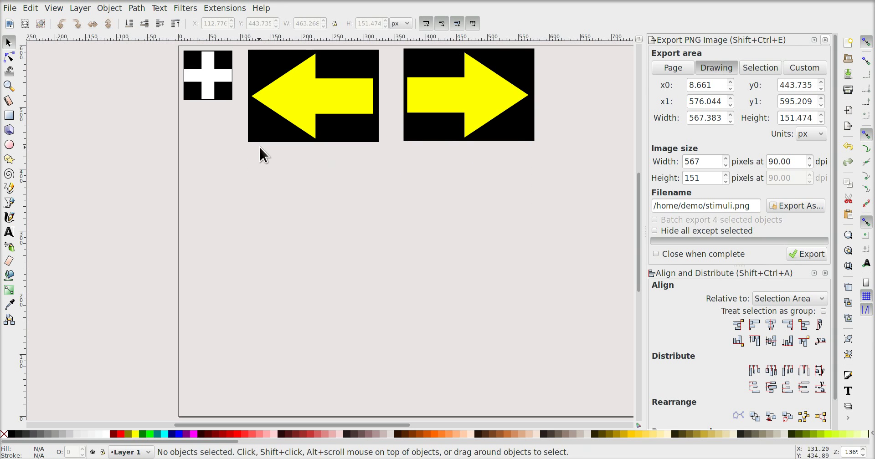
left_click(847, 74)
Add the text "You made a mistake" in sans-serif size 32 below the left arrow.
left_click(9, 232)
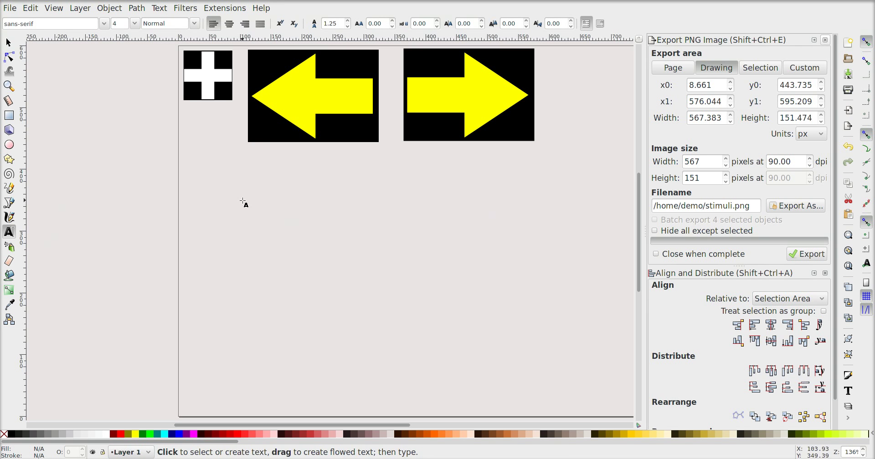
left_click(246, 197)
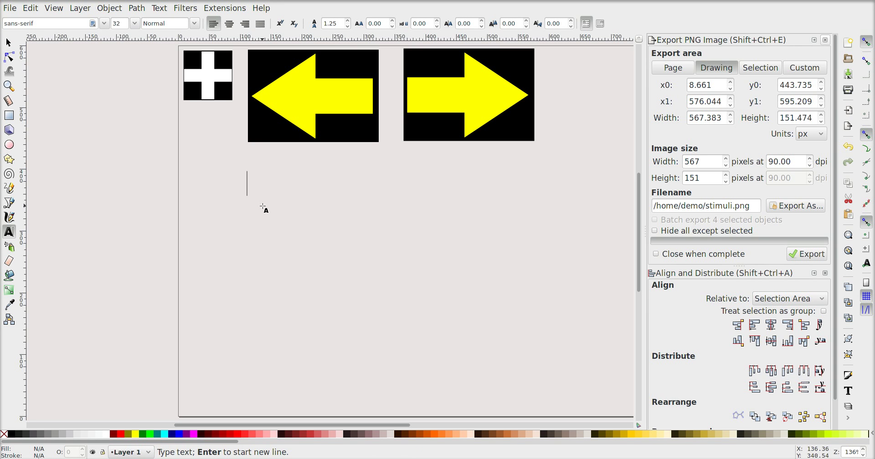
type("You mad a")
key("BackSpace")
key("BackSpace")
type("e a mistake")
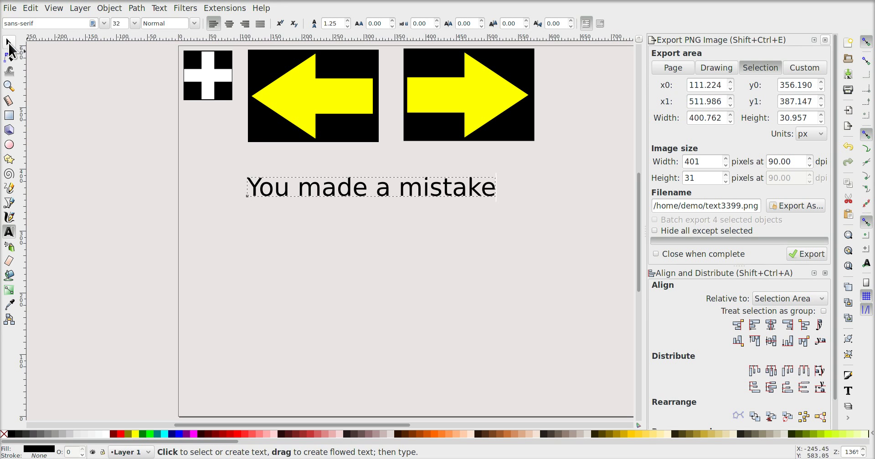
Break the text into two lines before "a mistake" and move it slightly down and left.
left_click(379, 186)
key("BackSpace")
key("Return")
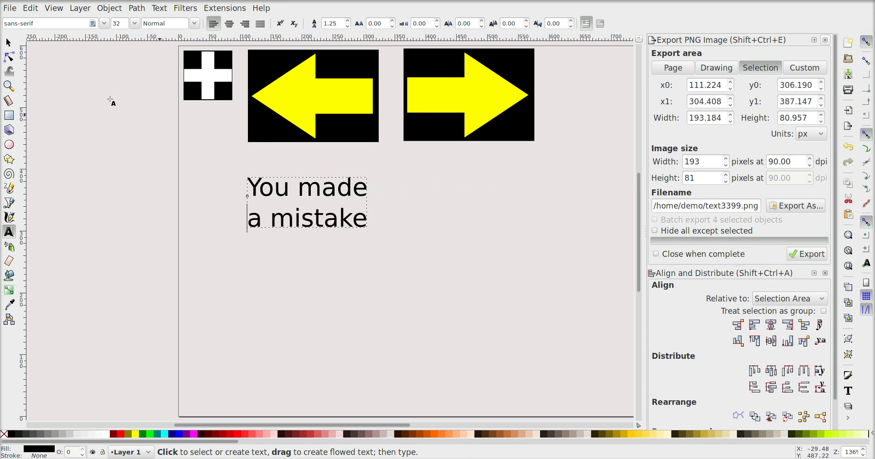
left_click(8, 43)
left_click(61, 122)
left_click_drag(271, 194, 267, 207)
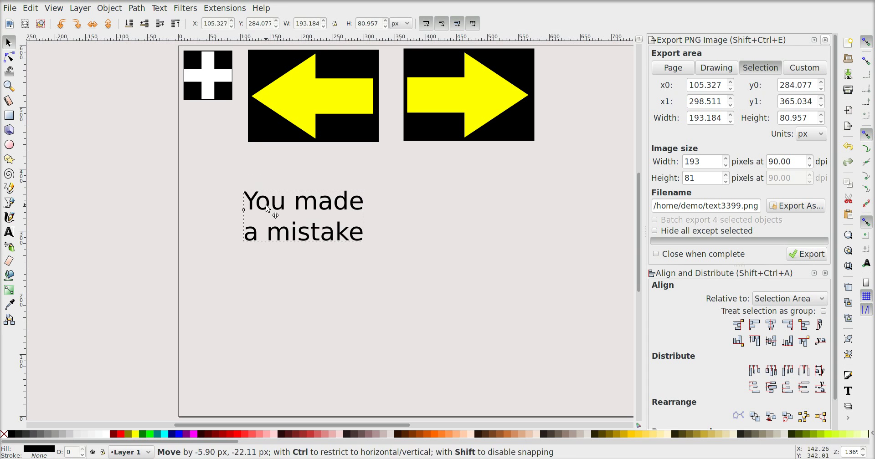
Draw a black circle of about 85 by 86 px to the right of the text and nudge it closer to the text.
left_click(9, 144)
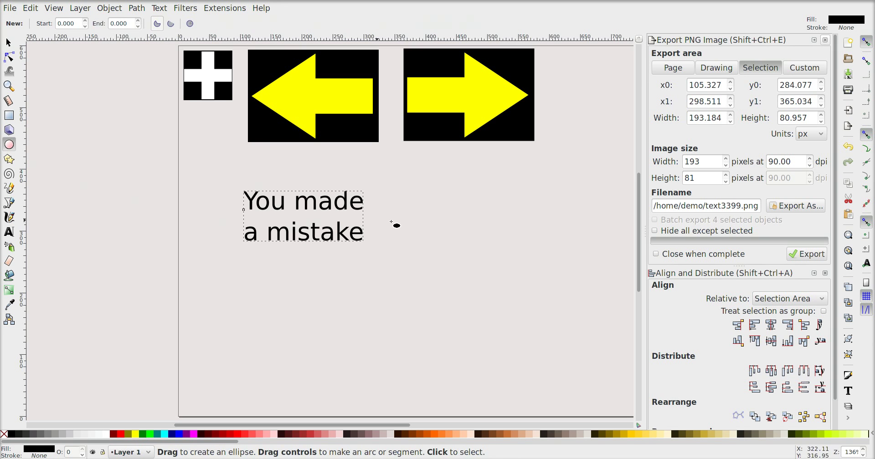
left_click_drag(378, 192, 430, 246)
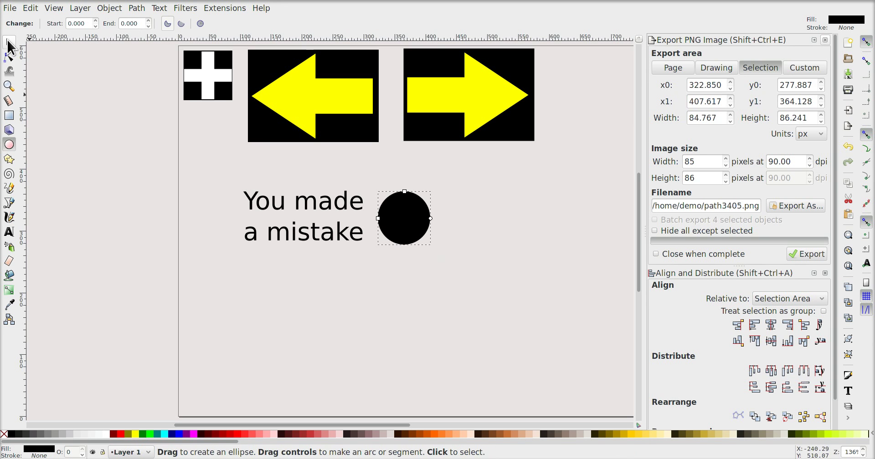
left_click(8, 42)
left_click_drag(418, 217, 400, 232)
left_click(446, 244)
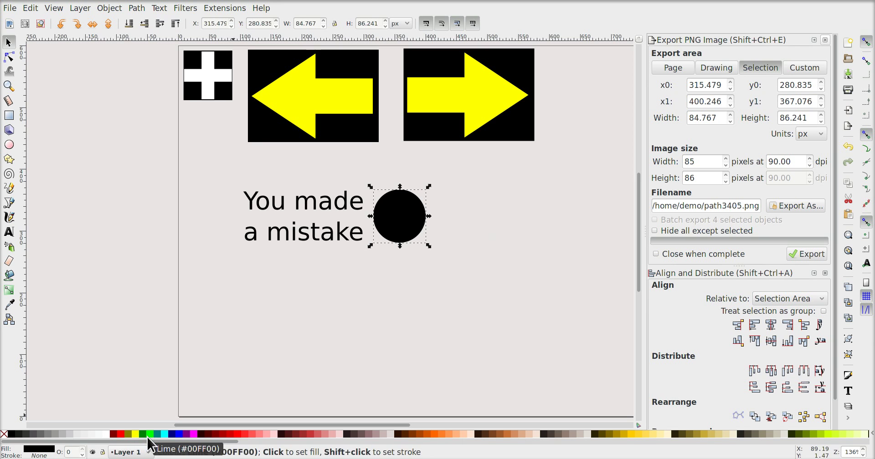
Fill the circle red and draw a small black ellipse of about 11 by 16 px in its upper part as an eye.
left_click(119, 434)
left_click(246, 329)
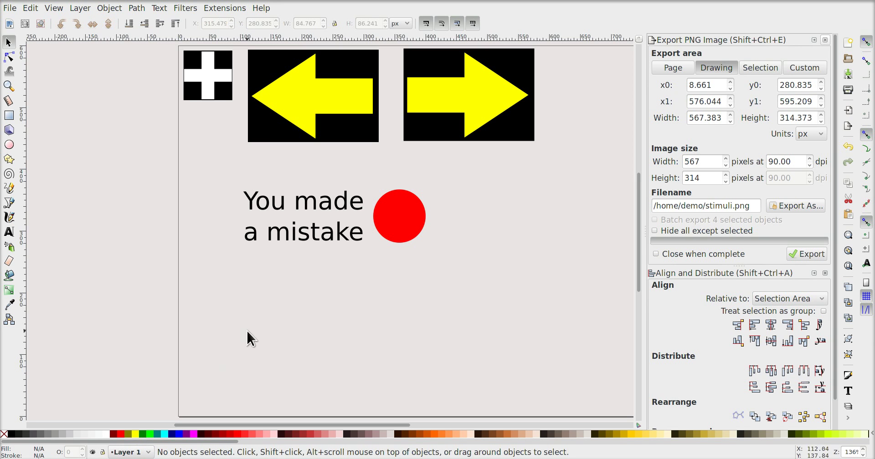
left_click(8, 145)
left_click_drag(389, 204, 396, 213)
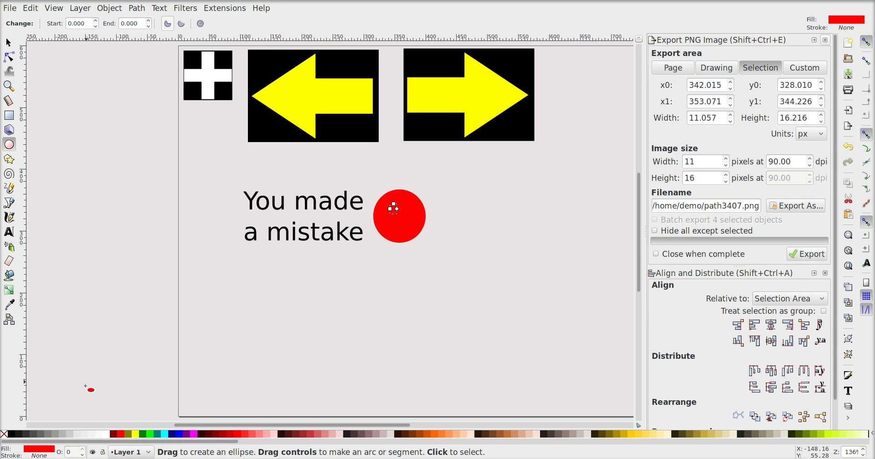
left_click(11, 434)
left_click(7, 42)
left_click(392, 268)
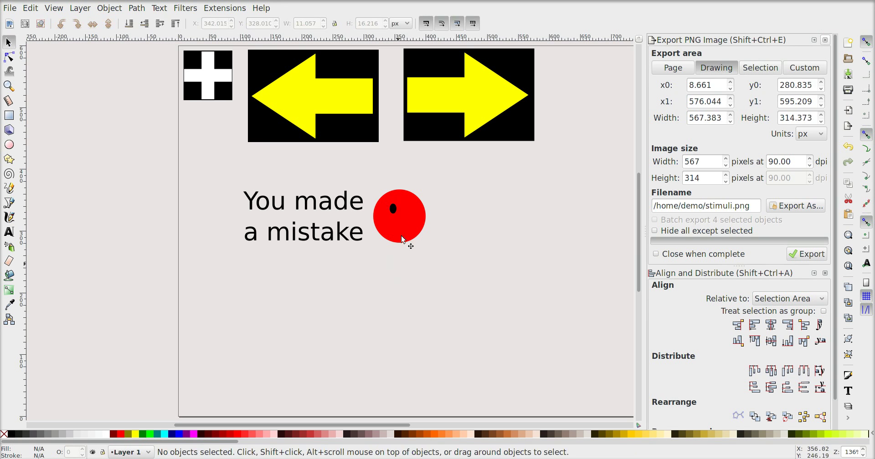
Duplicate the black eye and place the copy about 14 px to its right.
left_click(395, 209)
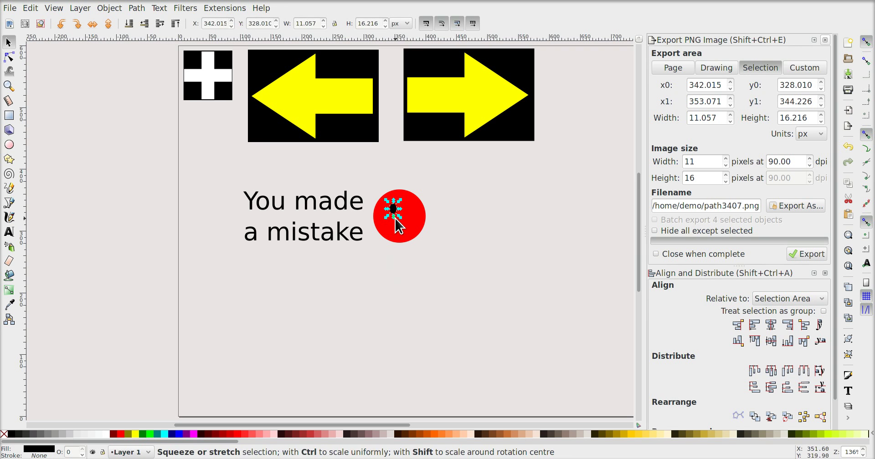
key("ctrl+d")
left_click_drag(394, 209, 403, 209)
left_click(431, 257)
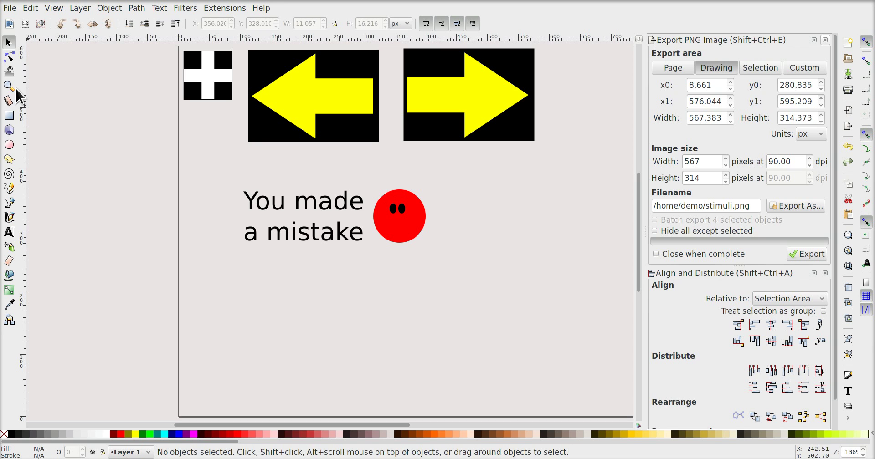
Draw a straight horizontal mouth line about 27 px long below the eyes.
left_click(10, 202)
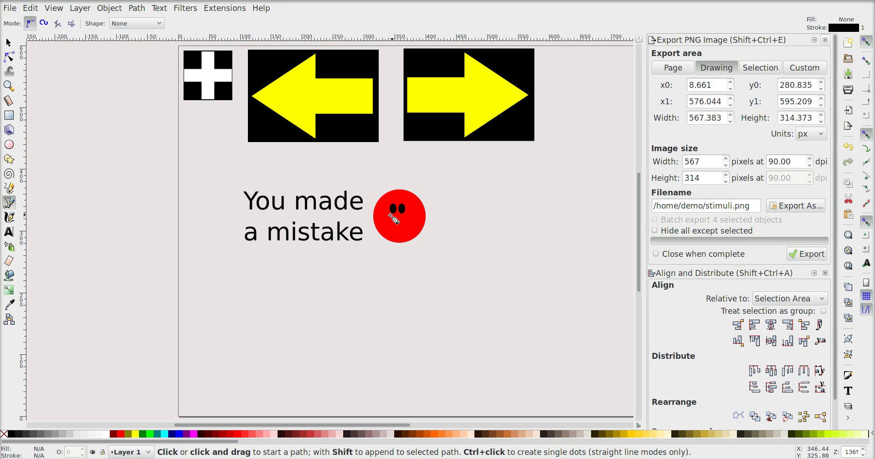
left_click(388, 228)
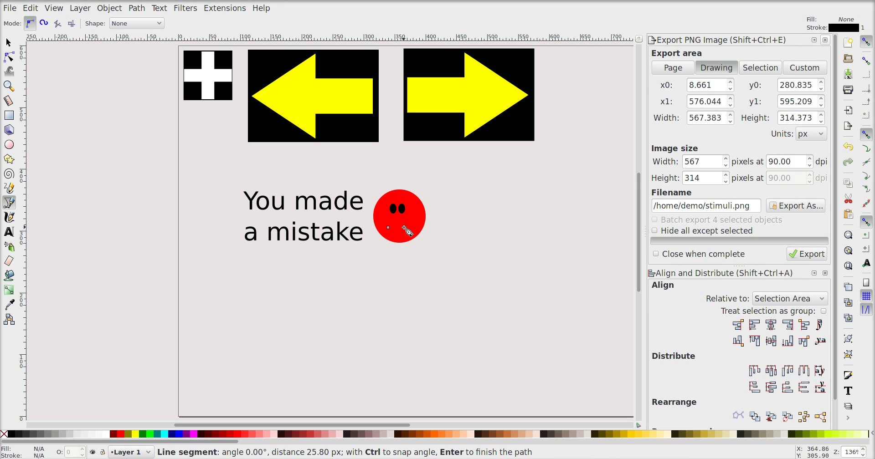
double_click(404, 227)
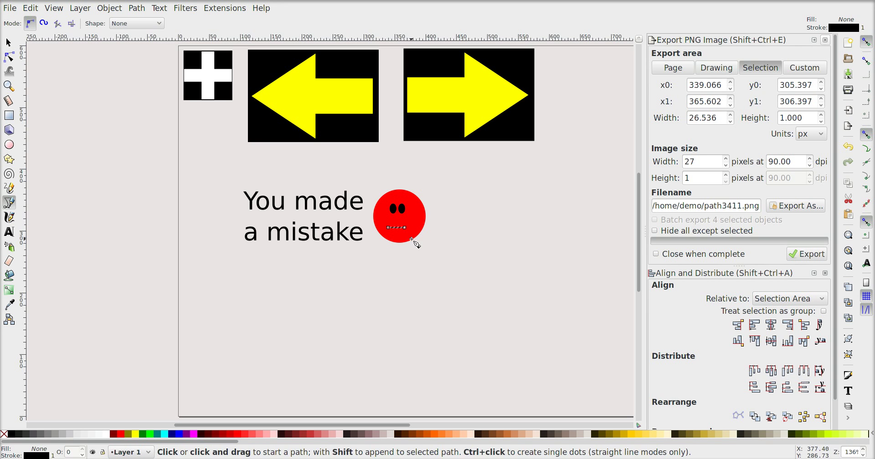
Move the mouth line slightly up and right within the face and set its stroke width to 4 px.
key("z")
left_click_drag(366, 176, 446, 270)
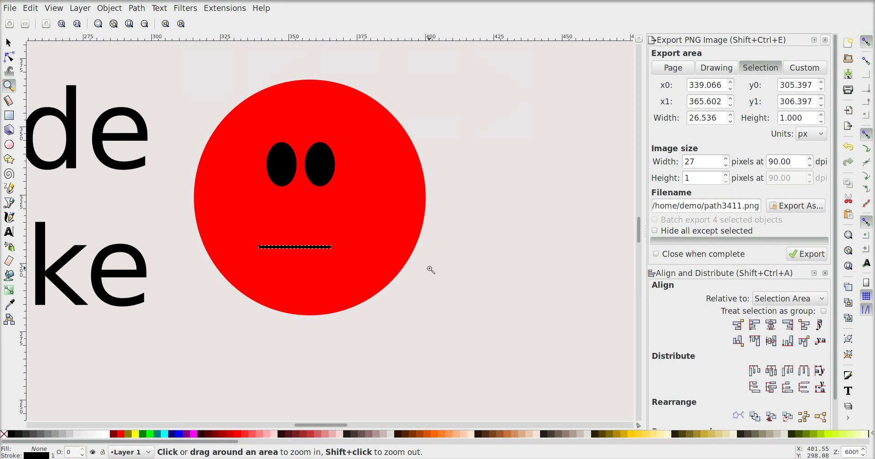
key("s")
mouse_move(313, 247)
left_mouse_down()
mouse_move(333, 237)
mouse_move(328, 232)
mouse_move(321, 240)
left_mouse_up()
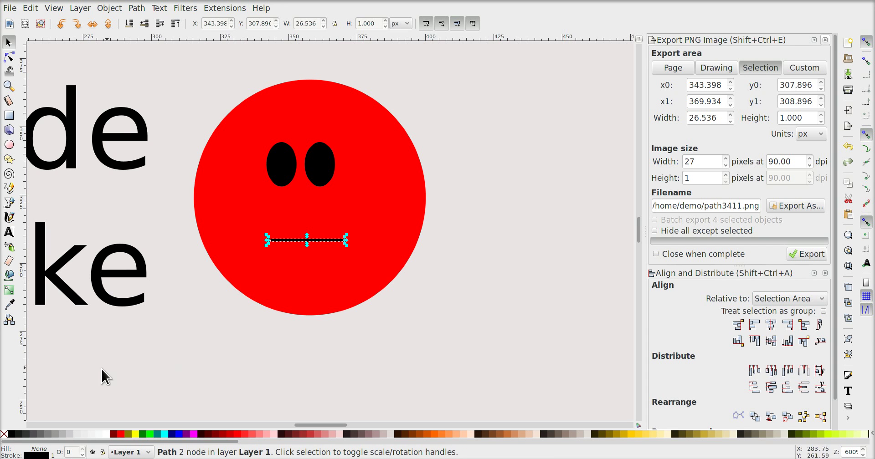
right_click(53, 455)
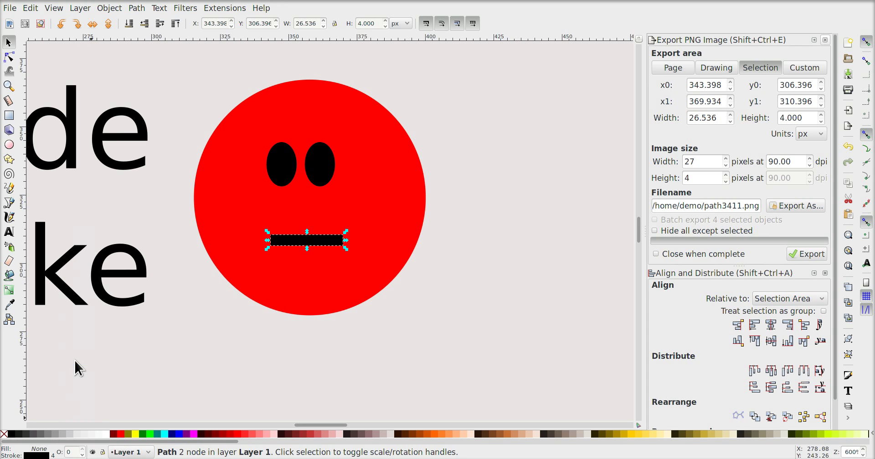
Bend the mouth line upward into a frown and extend its right end slightly outward and down.
left_click(9, 57)
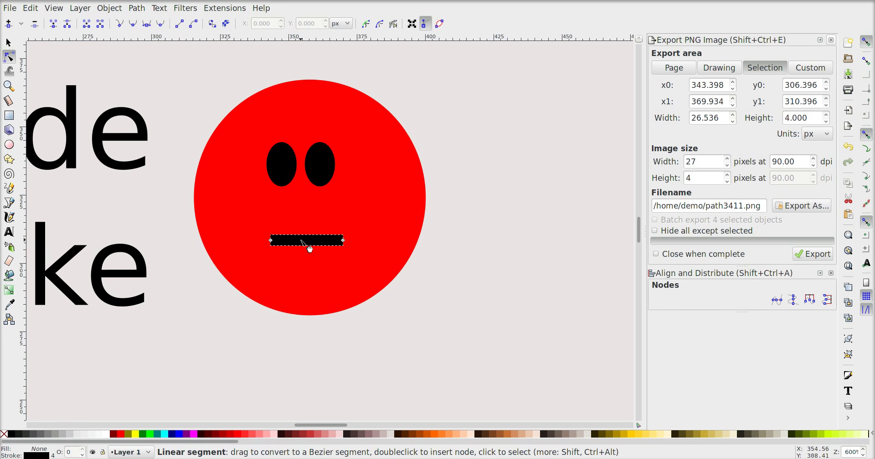
left_click_drag(301, 240, 326, 226)
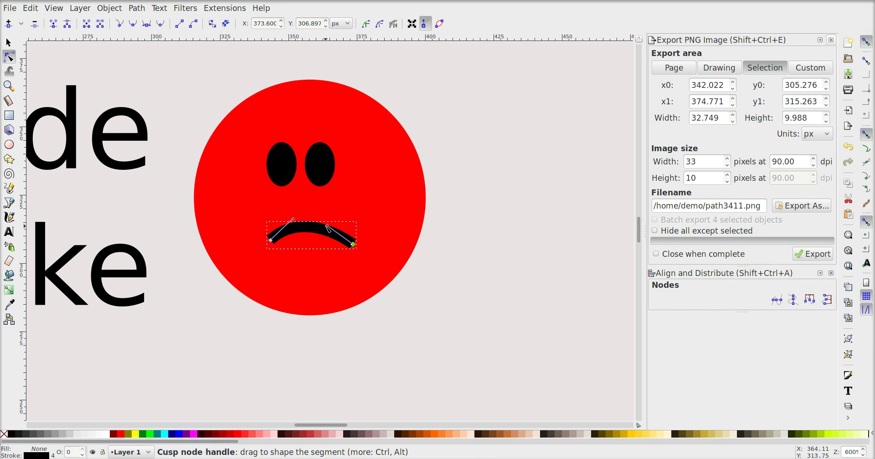
left_click(8, 42)
left_click(169, 110)
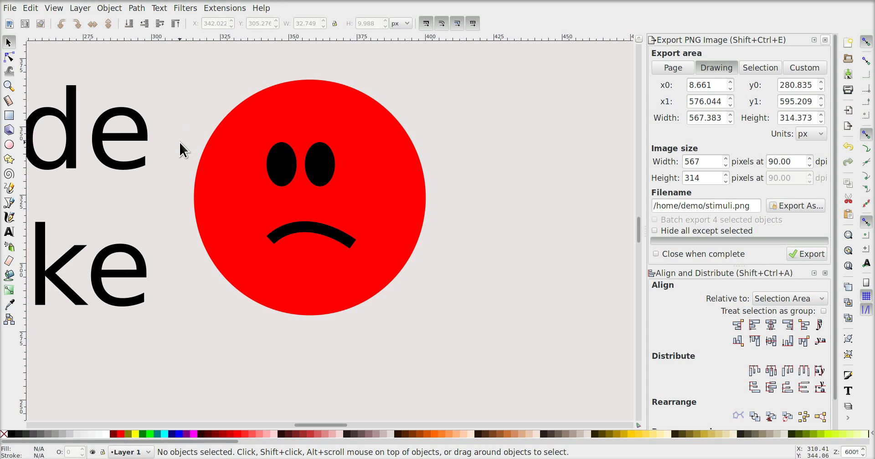
Draw a rectangle of about 325 by 129 px over the text and sad face, and fill it with lime green.
key("minus")
key("minus")
key("minus")
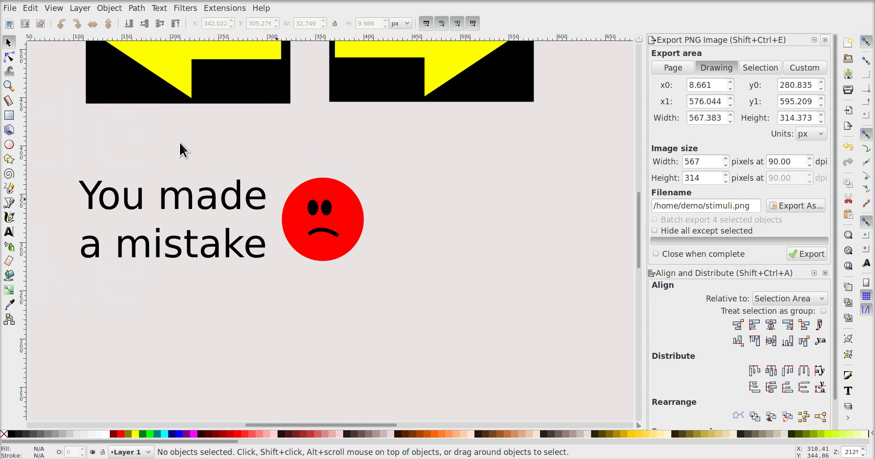
left_click(9, 115)
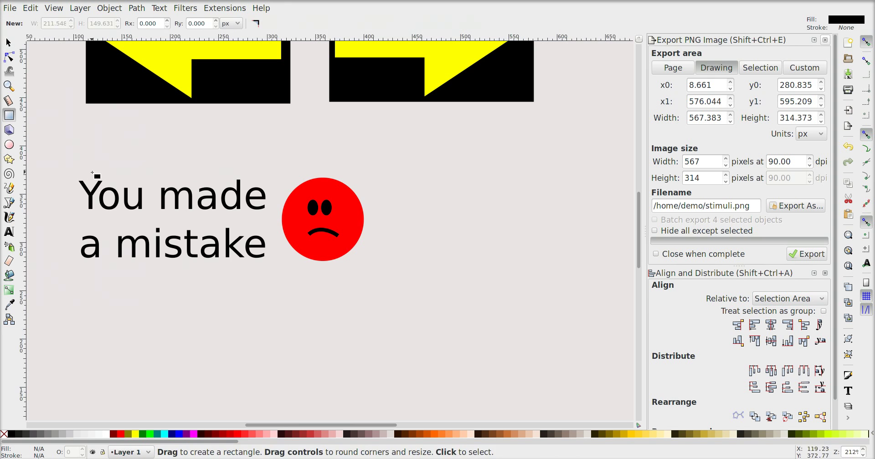
left_click_drag(69, 157, 384, 282)
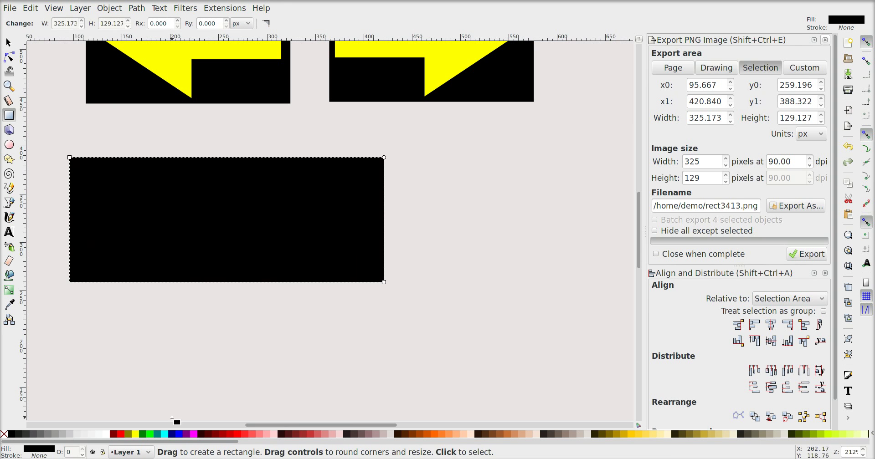
left_click(151, 434)
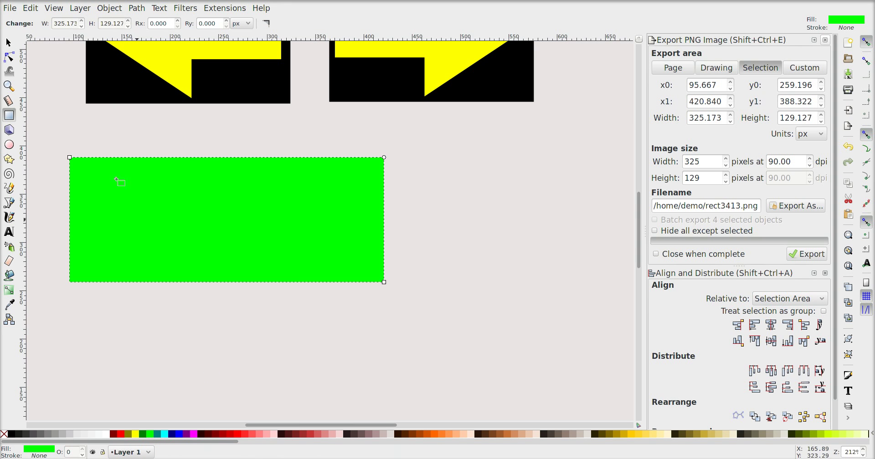
Lower the green rectangle to the bottom behind the text and face, and nudge it slightly left.
left_click(7, 42)
left_click(129, 24)
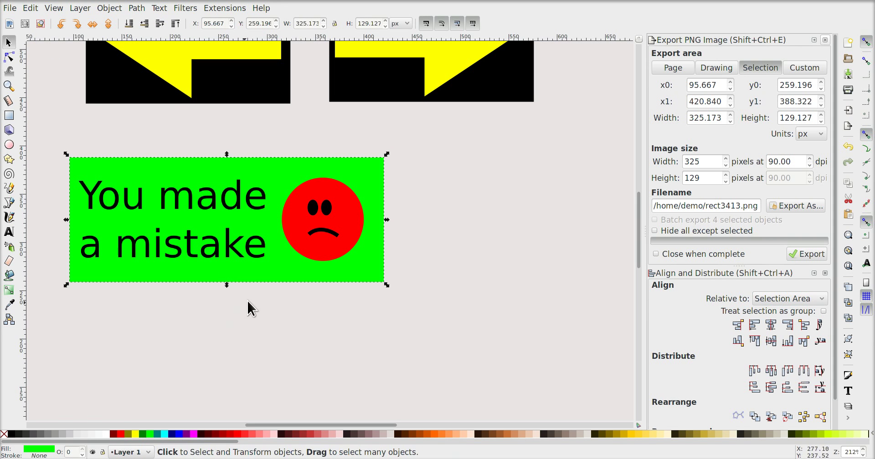
left_click_drag(271, 274, 267, 274)
left_click(173, 318)
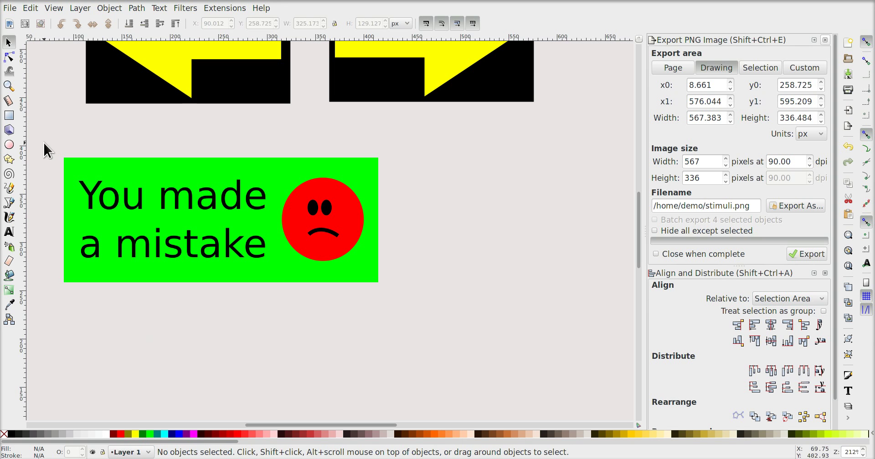
Export the complete mistake message with its background and face as errorfeedback.png in /home/demo.
left_click_drag(43, 141, 402, 337)
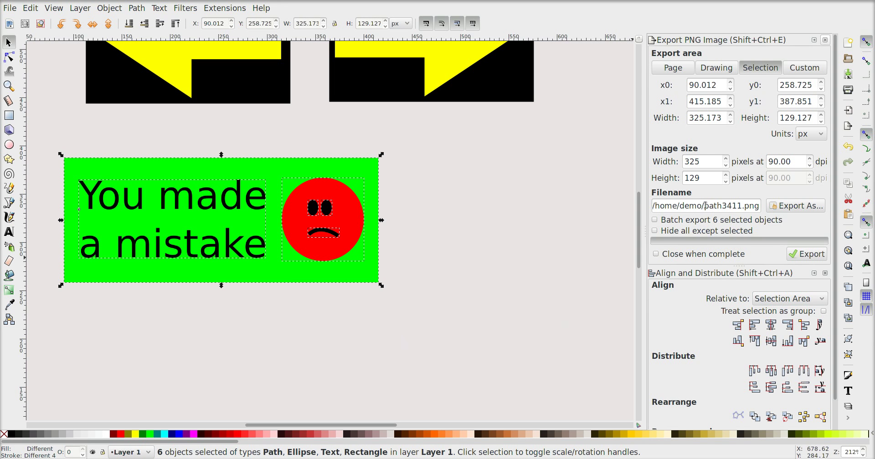
left_click_drag(705, 206, 742, 207)
type("erorr")
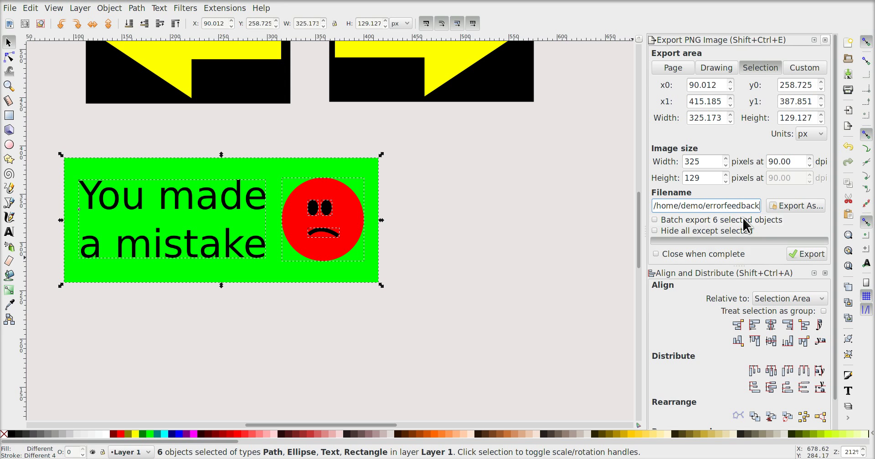
left_click(808, 249)
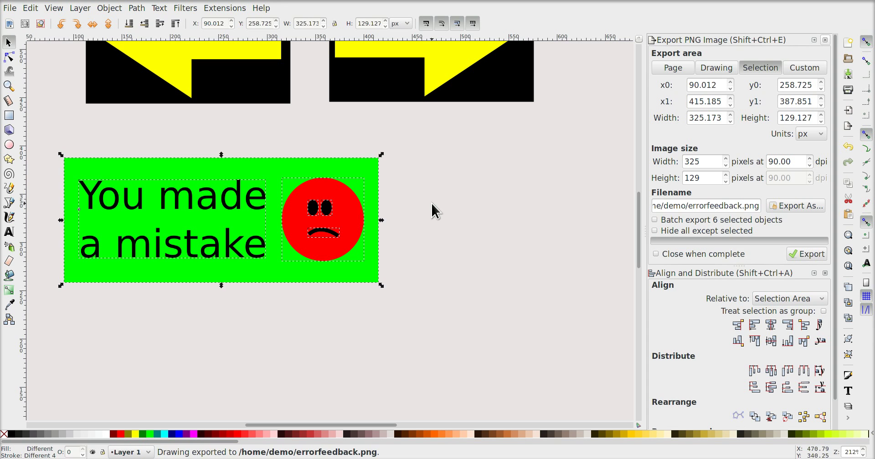
Move the whole mistake message up and right so it sits just below the left arrow stimulus.
left_click(431, 201)
left_click_drag(50, 138, 386, 302)
mouse_move(360, 266)
left_mouse_down()
mouse_move(381, 248)
mouse_move(382, 230)
left_mouse_up()
left_click(437, 346)
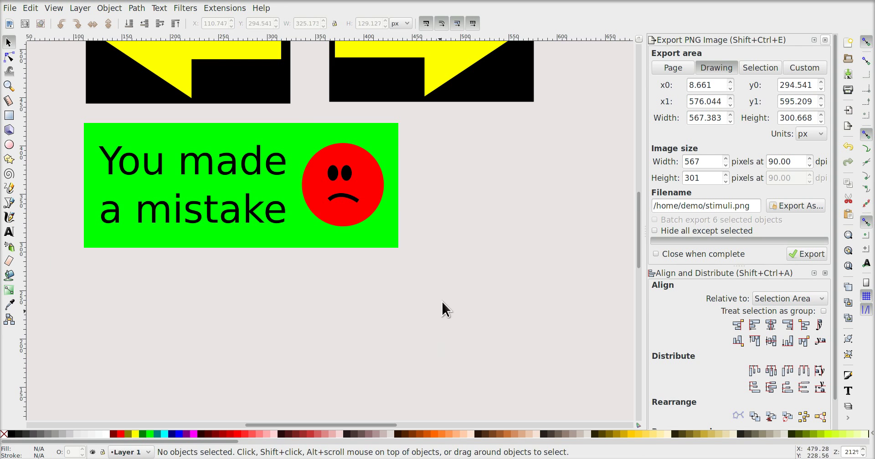
Duplicate the whole mistake message and move the copy straight down by about 152 px.
scroll(444, 277, "down", 1)
left_click_drag(423, 249, 58, 89)
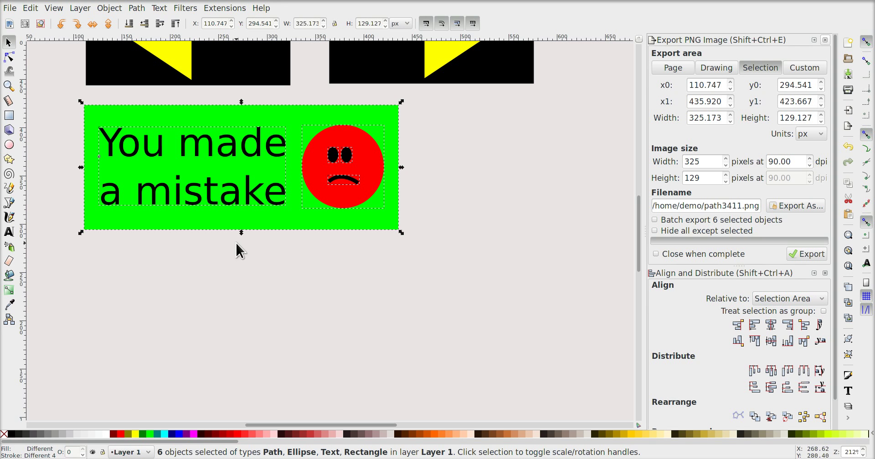
key("ctrl")
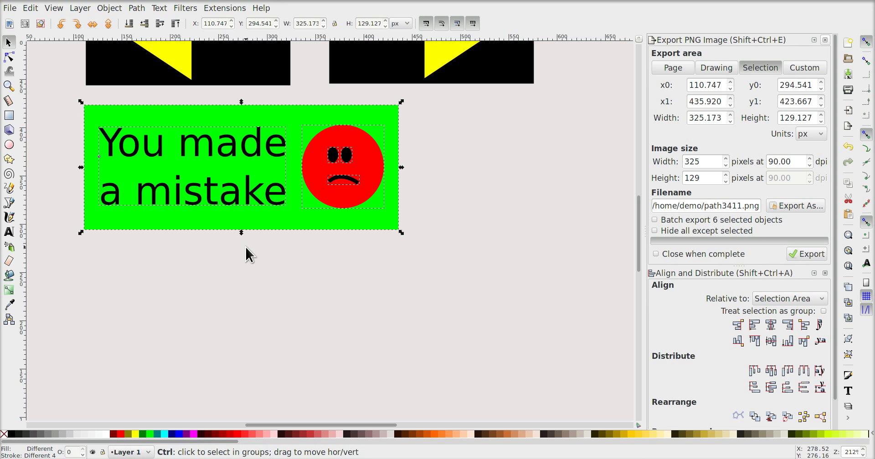
key("ctrl+d")
left_click_drag(233, 177, 226, 324)
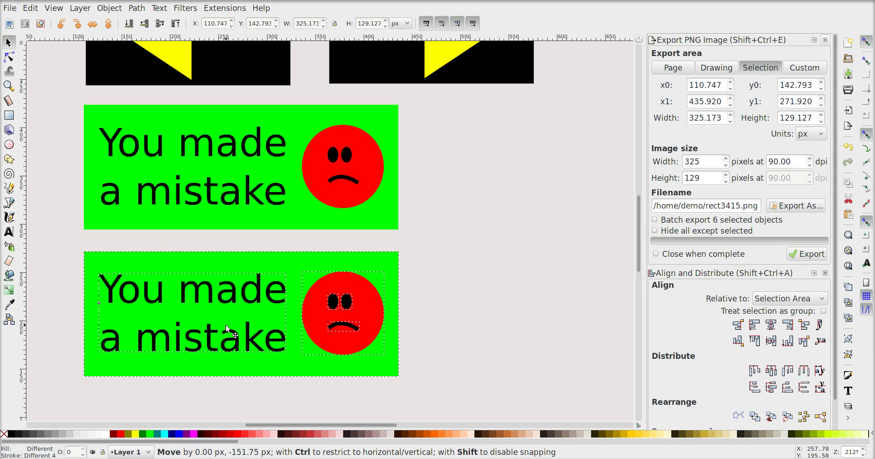
Replace the text in the lower copy with "Thank you".
left_click(453, 340)
scroll(452, 337, "down", 4)
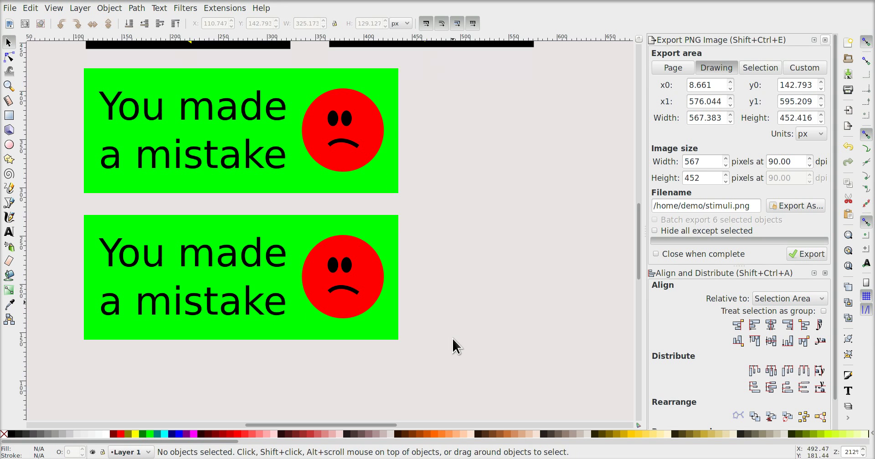
left_click(171, 218)
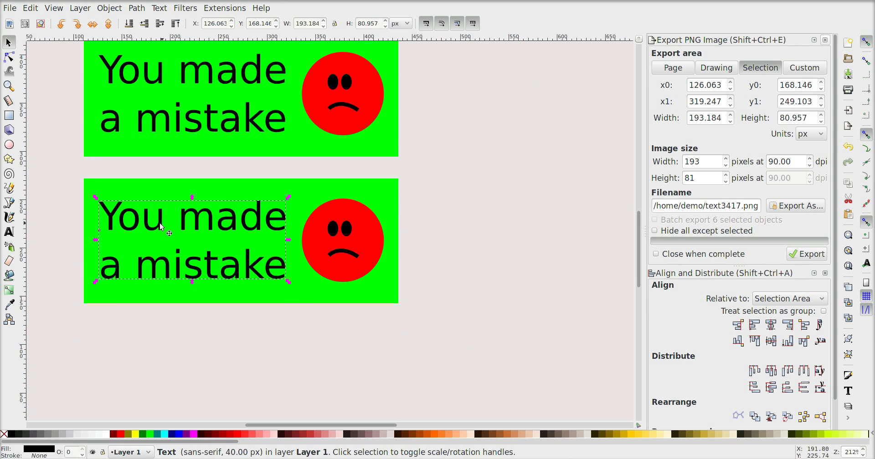
double_click(134, 220)
left_click_drag(100, 214, 290, 274)
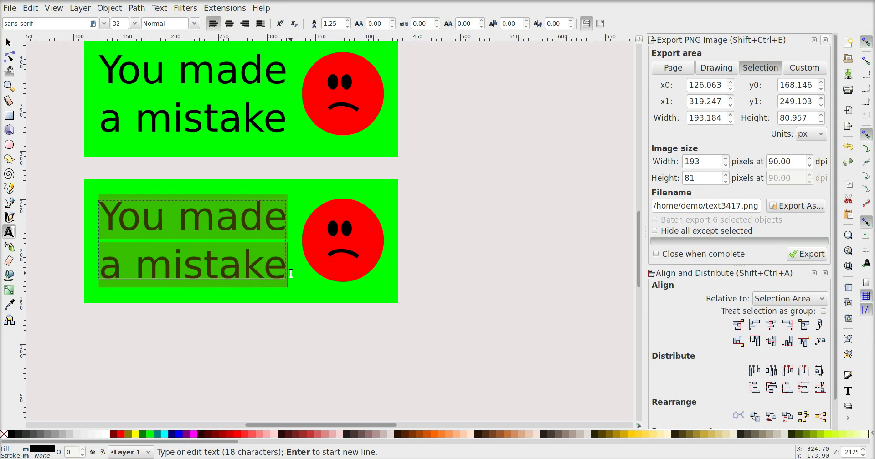
type("Thank you")
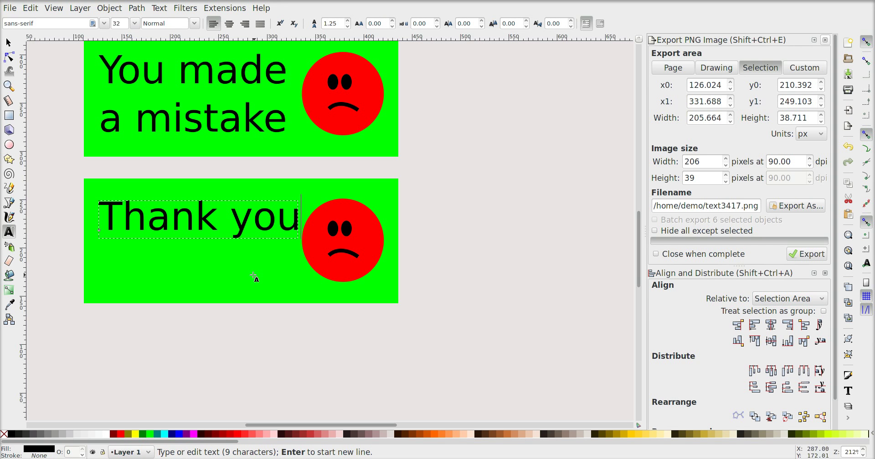
Move the "Thank you" text down and left so it is vertically centred beside the face.
key("F1")
left_click_drag(239, 234, 229, 256)
left_click(273, 351)
Fill the lower face's circle yellow and flip its mouth vertically into a smile.
left_click(336, 280)
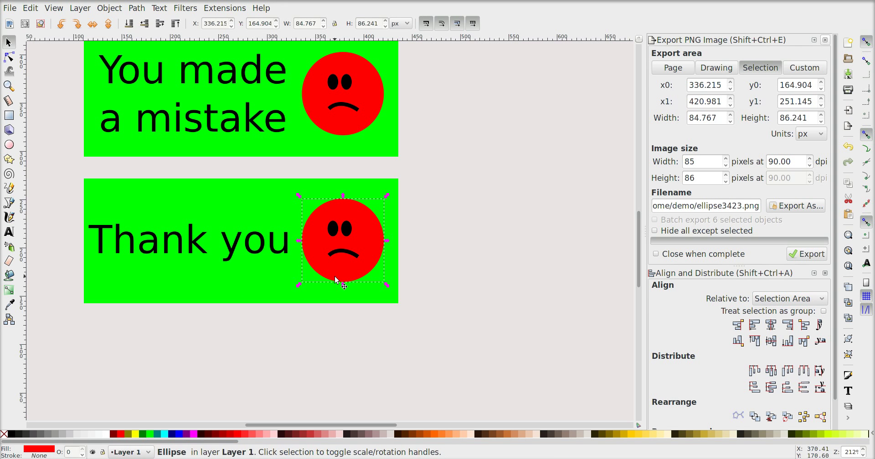
left_click(135, 435)
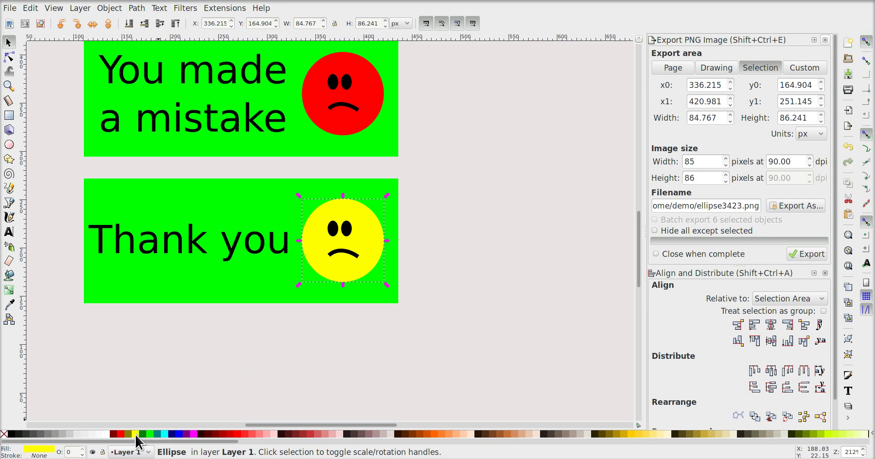
left_click(345, 253)
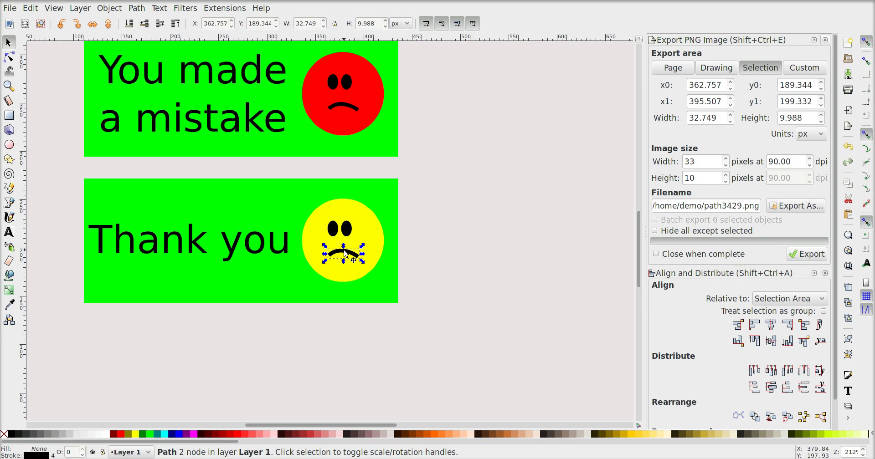
key("v")
left_click(493, 273)
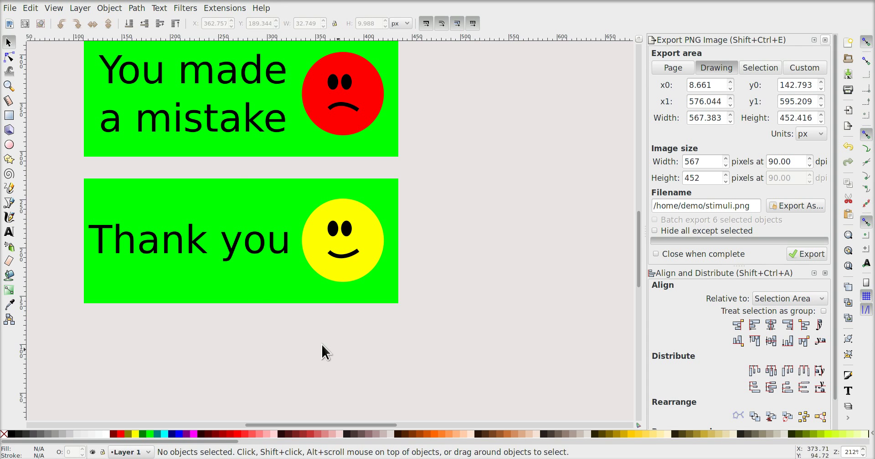
Fill the background rectangle of the "Thank you" message with cyan.
left_click(253, 302)
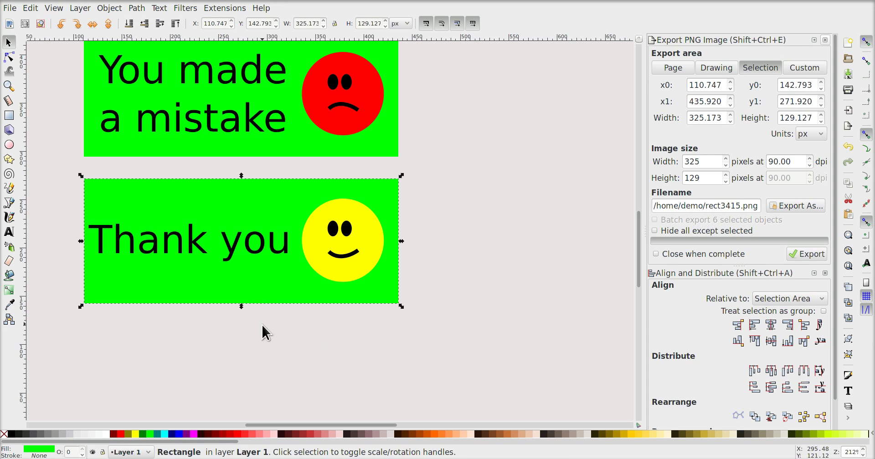
left_click(164, 434)
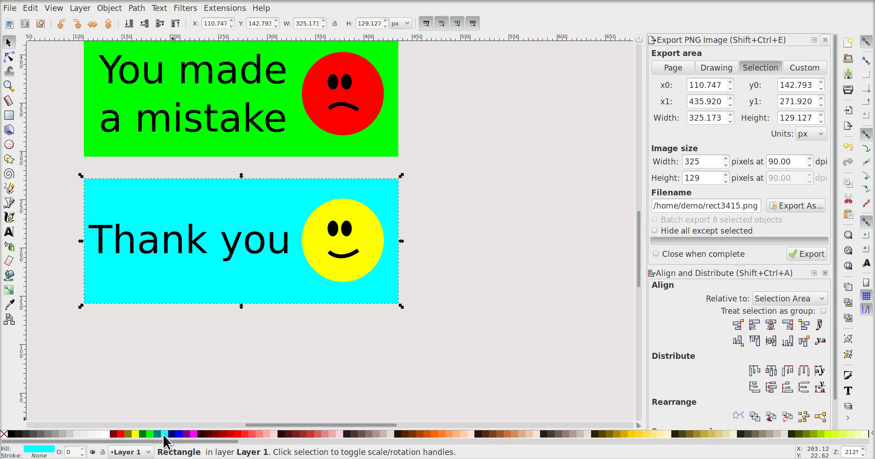
left_click(197, 356)
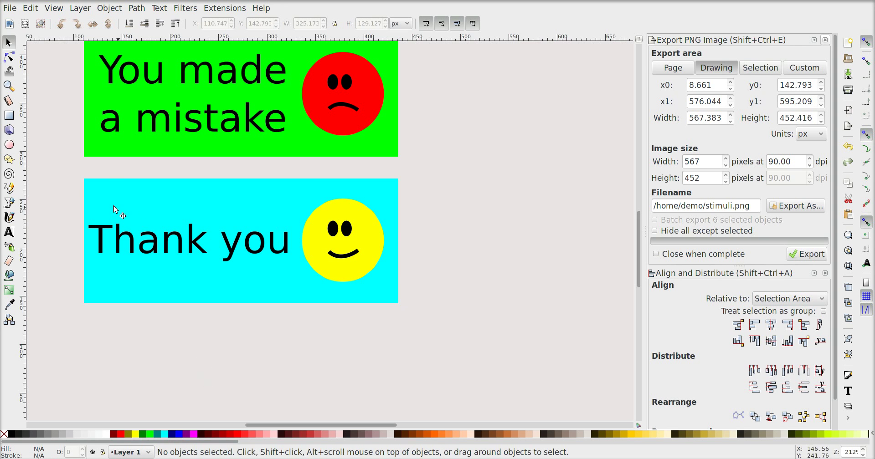
Export the whole "Thank you" message, including its background and face, as thankyou.png.
left_click_drag(69, 173, 432, 339)
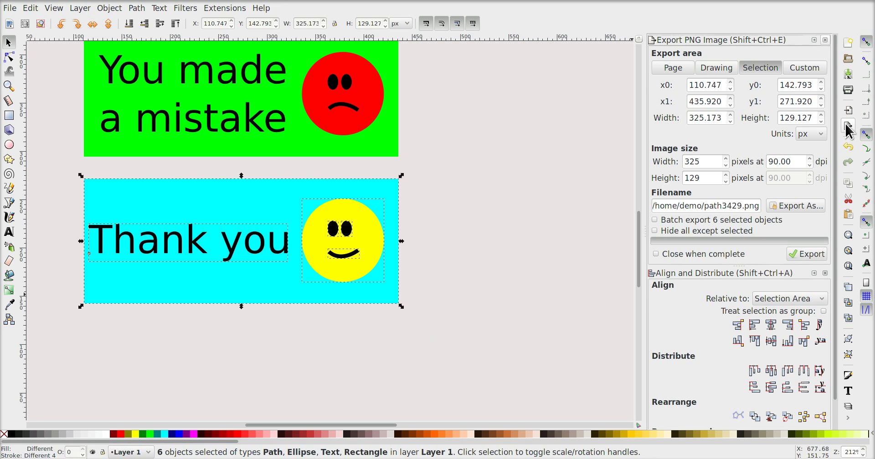
left_click_drag(742, 206, 705, 207)
type("thankyou")
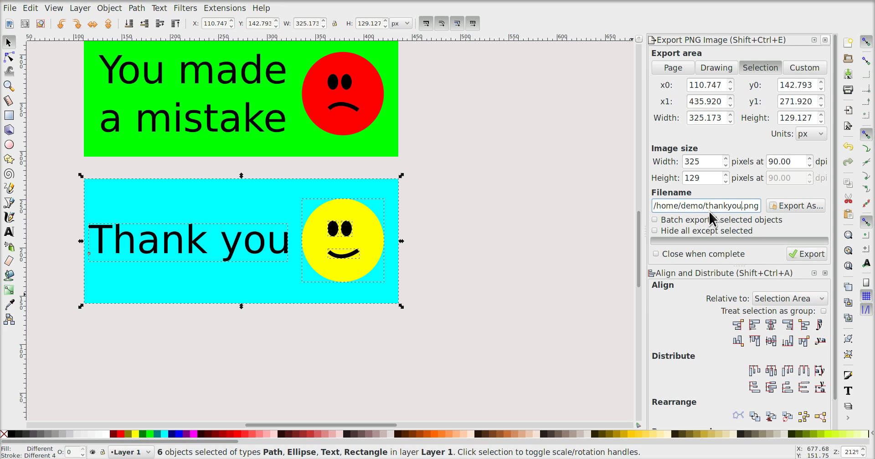
left_click(797, 253)
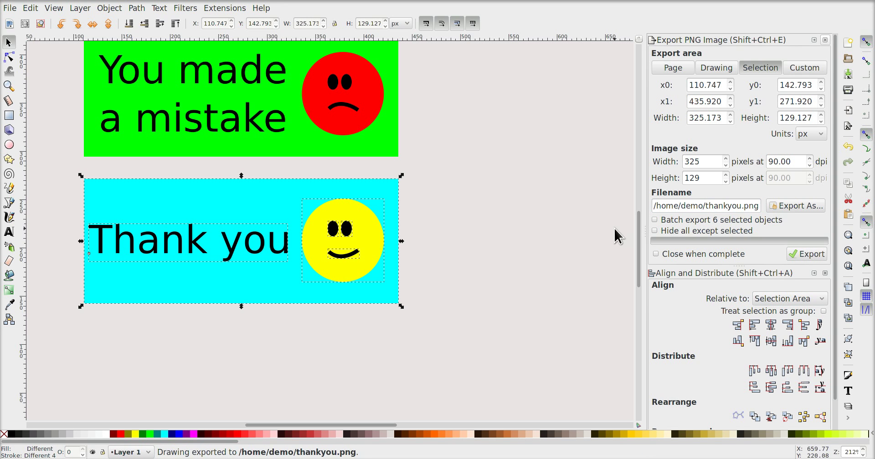
left_click(485, 178)
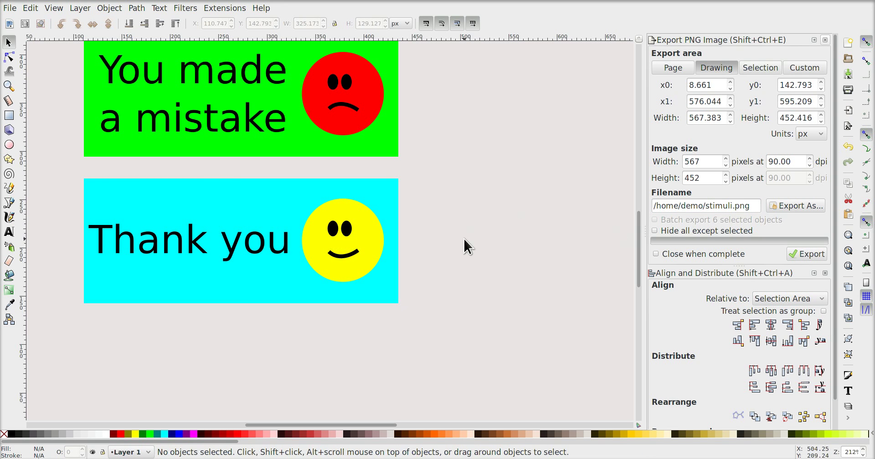
Move the mistake and "Thank you" messages together about 102 px left, so they line up with the fixation cross's left edge.
key("5")
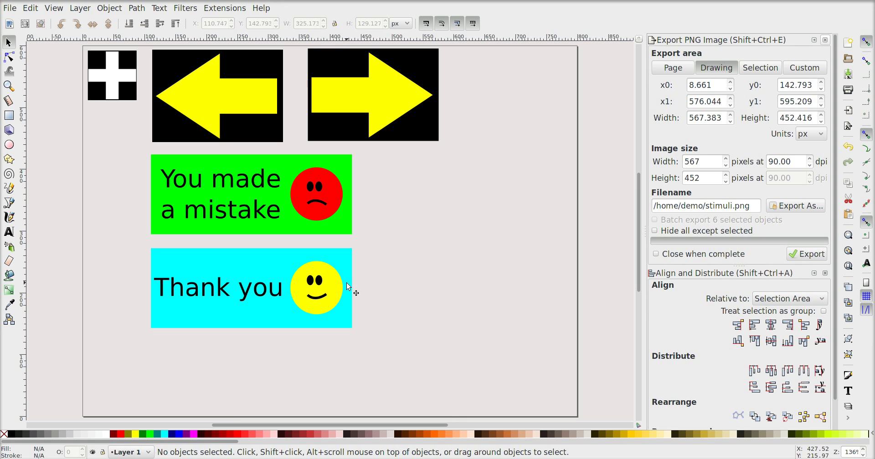
left_click_drag(378, 347, 126, 144)
left_click_drag(347, 198, 284, 199)
left_click(313, 349)
Duplicate the whole "Thank you" message and place the copy beside the mistake message, at about X 366, Y 296 px.
left_click_drag(312, 349, 76, 239)
left_click(132, 295)
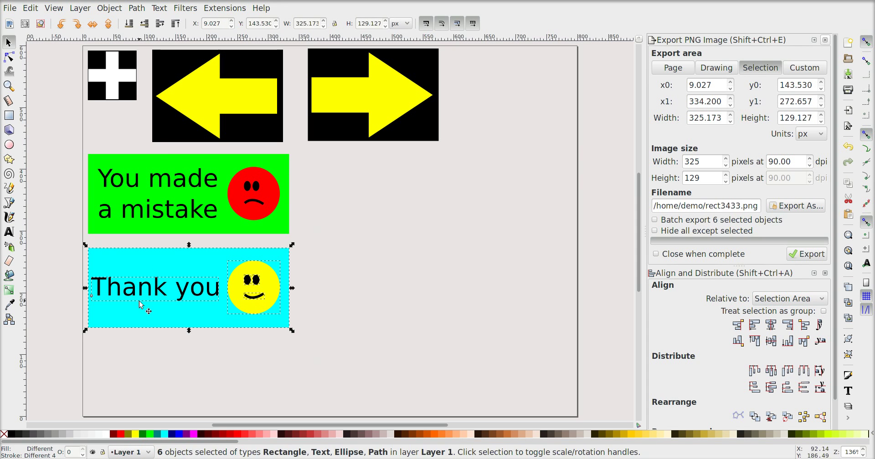
left_click_drag(138, 294, 362, 203)
key("Escape")
Replace the text in the "Thank you" copy beside the mistake message with "Training!".
left_click(404, 205)
key("t")
left_click(440, 208)
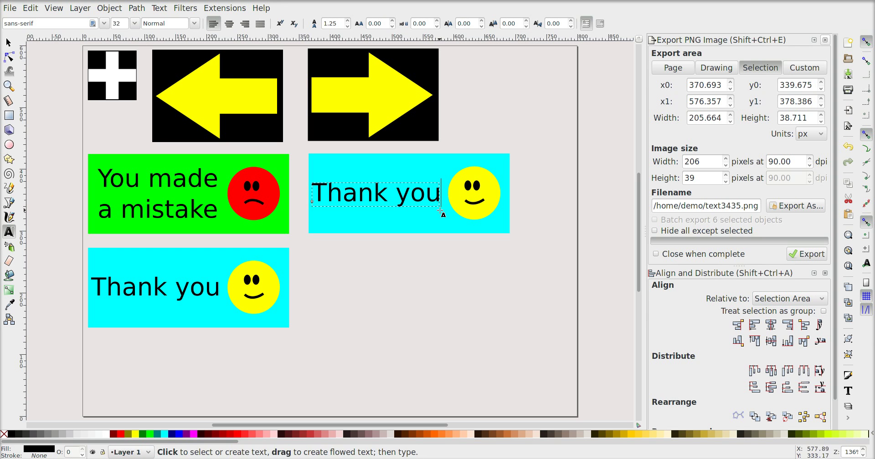
key("BackSpace")
key("BackSpace")
key("BackSpace")
key("BackSpace")
key("BackSpace")
key("BackSpace")
key("BackSpace")
key("BackSpace")
type("raining!")
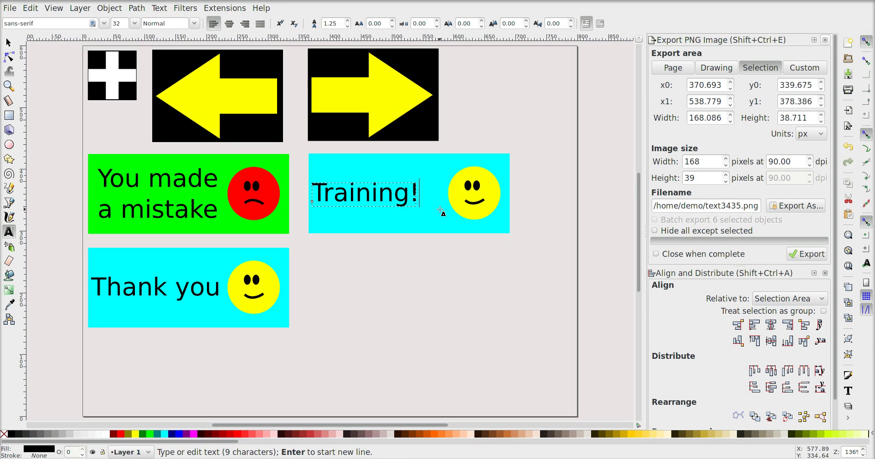
Duplicate the whole "Training!" message and move the copy straight down by about 153 px, beside the "Thank you" message.
key("F1")
left_click(479, 255)
mouse_move(552, 264)
left_mouse_down()
mouse_move(523, 240)
mouse_move(299, 153)
left_mouse_up()
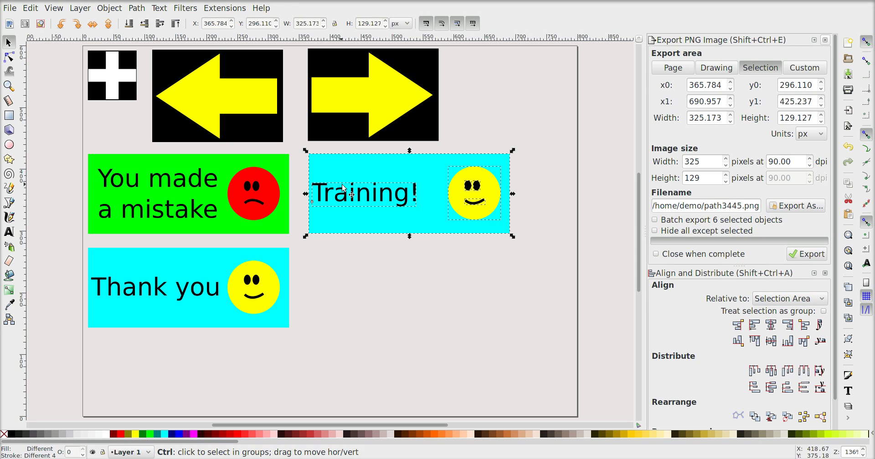
key("ctrl+d")
left_click_drag(360, 188, 367, 283)
left_click(388, 329)
Replace the text in the lower "Training!" copy with "Real block now!", putting "now!" on a second line.
left_click(395, 300)
key("t")
left_click(407, 286)
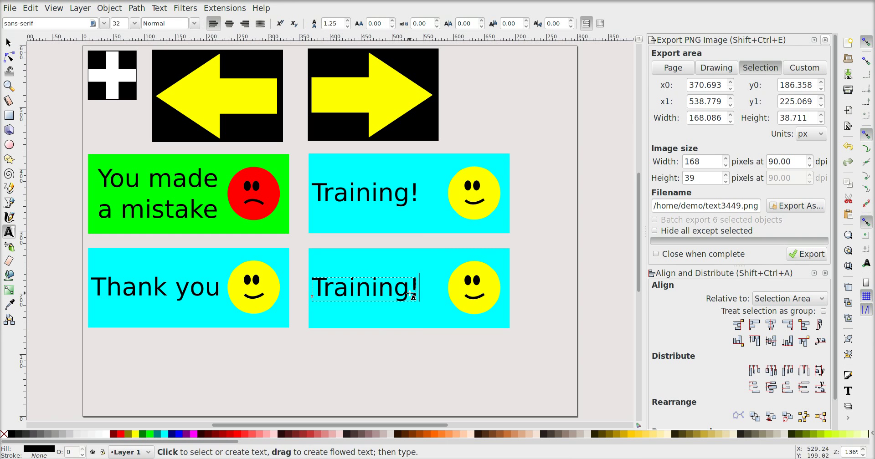
left_click_drag(406, 285, 291, 290)
type("Real b")
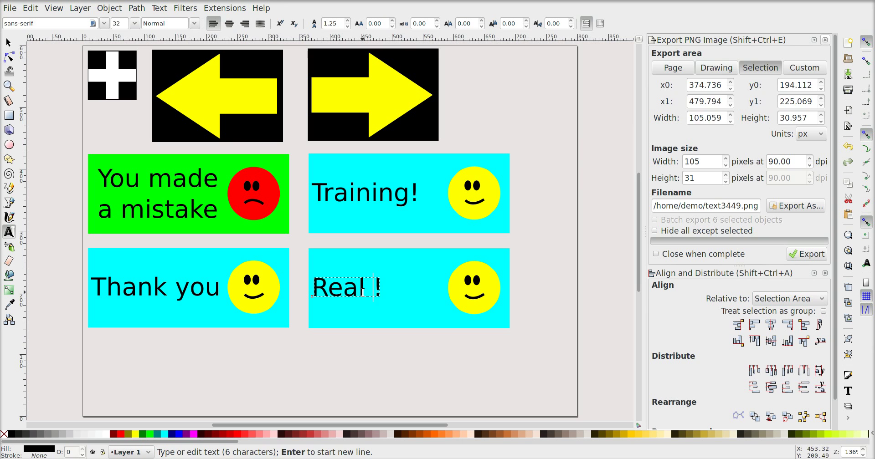
type("lock")
key("Return")
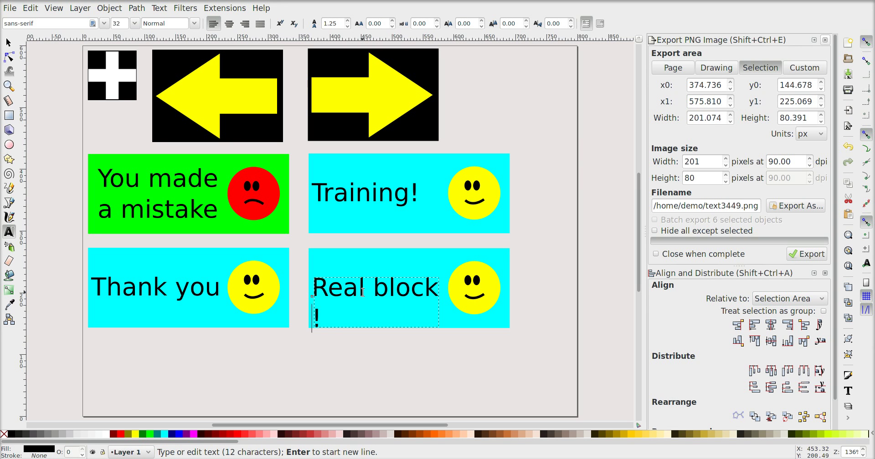
type("now")
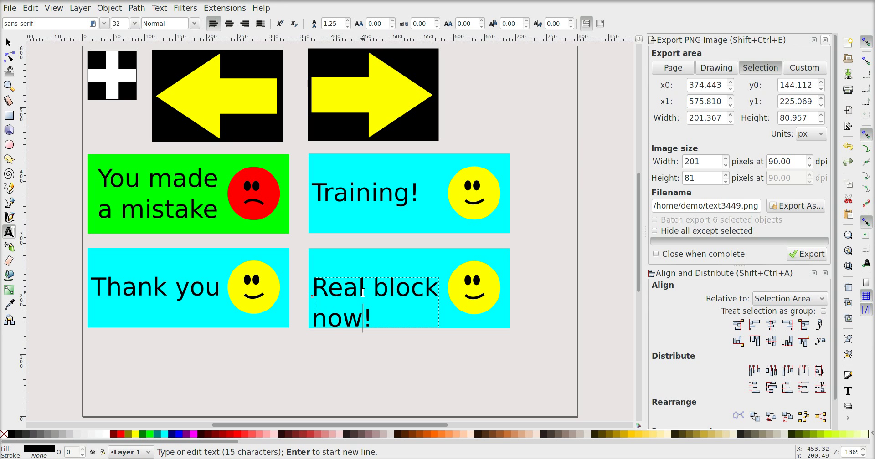
Move the "Real block now!" text up by about 23 px so it is vertically centred on its background.
key("F1")
left_click_drag(365, 301, 365, 281)
left_click(410, 377)
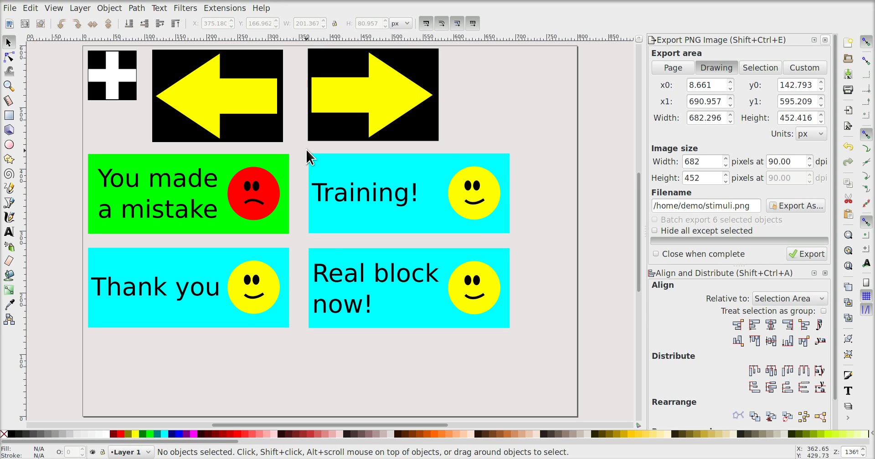
Export the whole "Training!" message, including its background and face, as training.png.
left_click_drag(297, 142, 562, 240)
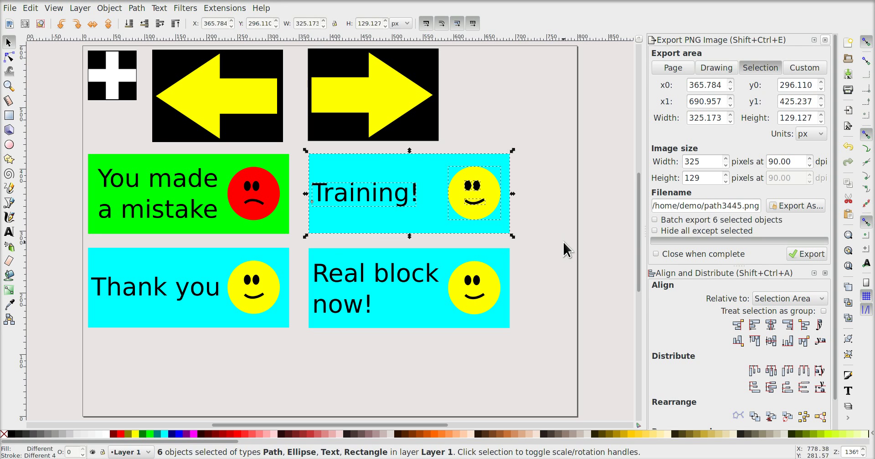
left_click_drag(741, 207, 703, 206)
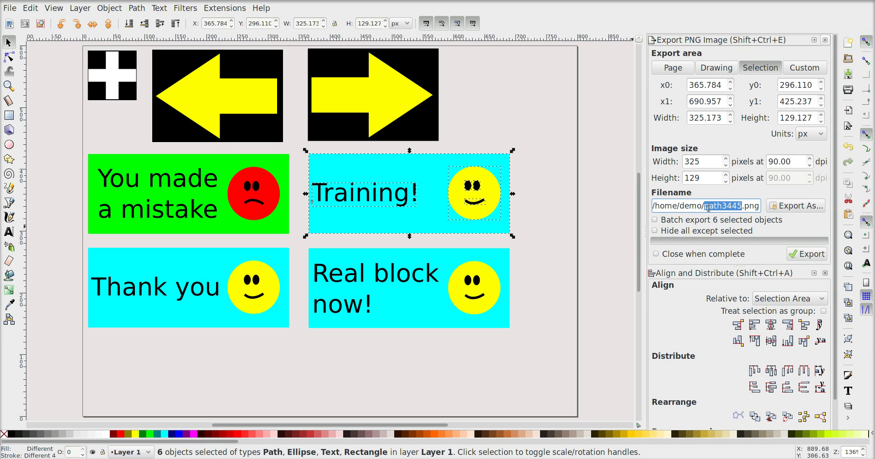
type("tra")
key("BackSpace")
key("BackSpace")
type("raining")
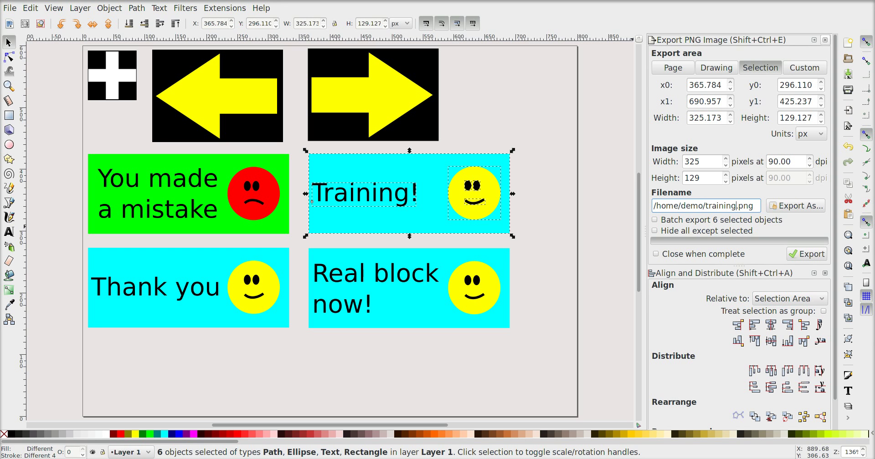
left_click(811, 253)
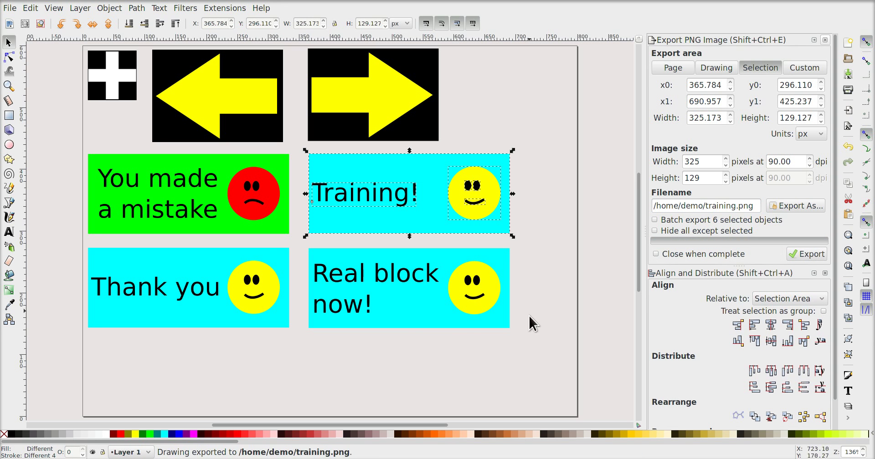
Export the whole "Real block now!" message, including its background and face, as real.png.
left_click(548, 355)
left_click_drag(548, 355, 308, 242)
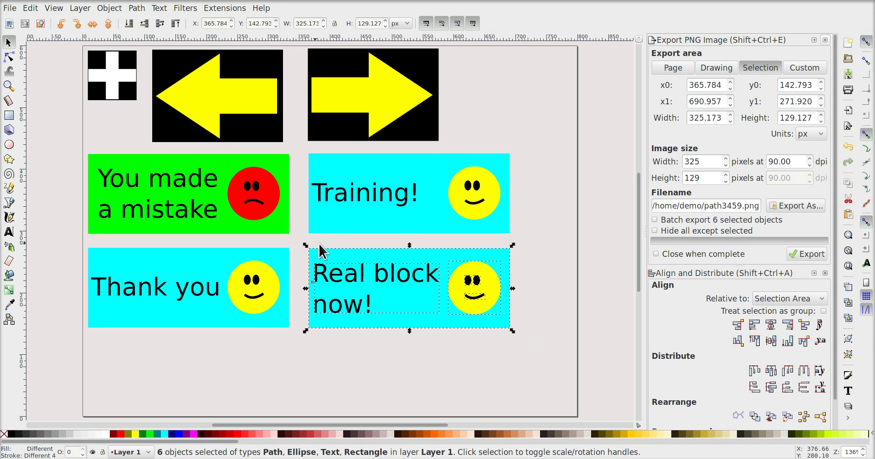
left_click_drag(704, 206, 746, 206)
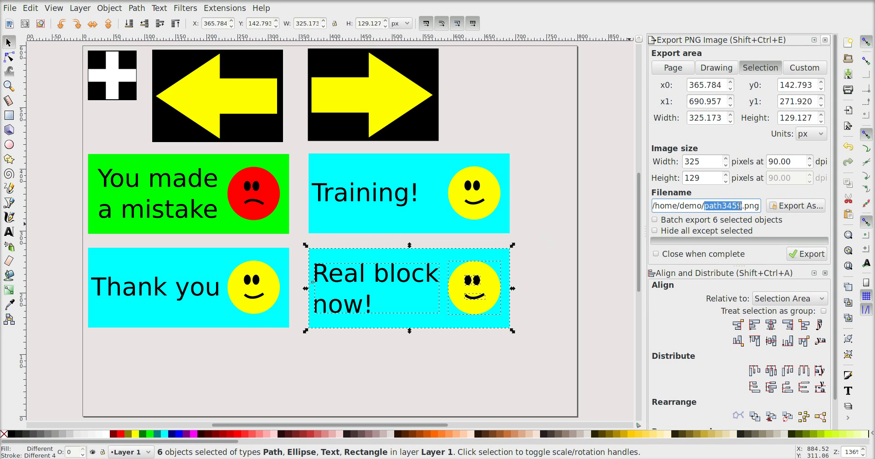
type("real")
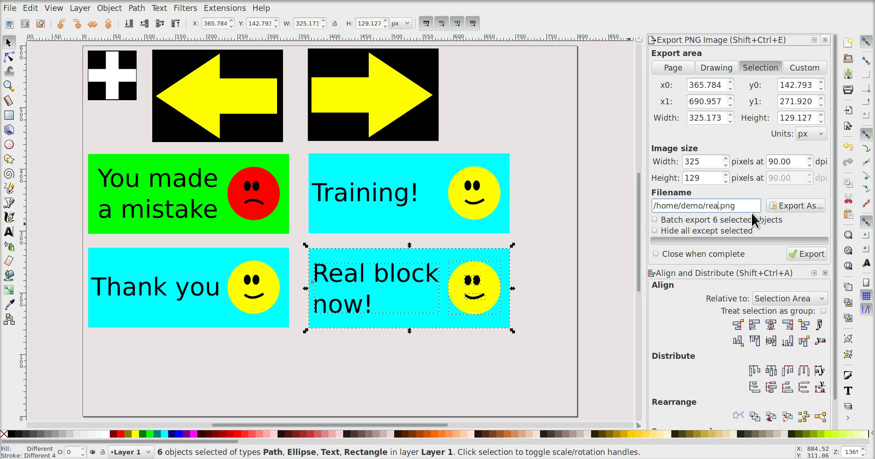
key("Return")
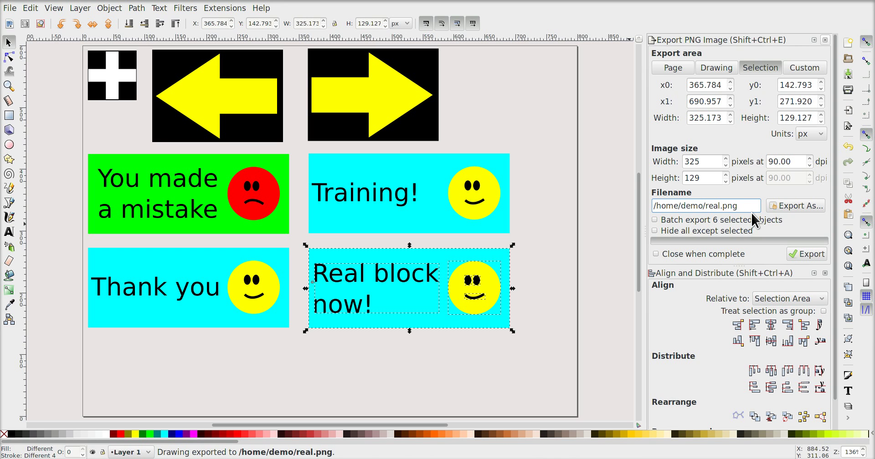
left_click(552, 251)
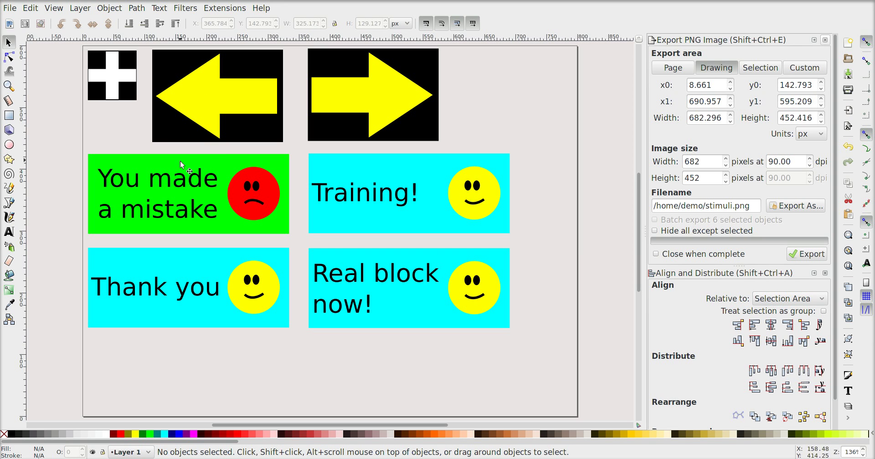
Move all four message panels together about 622 px right and 14 px up, clearing the space below the arrows.
left_click_drag(64, 144, 549, 352)
left_click_drag(100, 184, 475, 160)
key("ctrl+z")
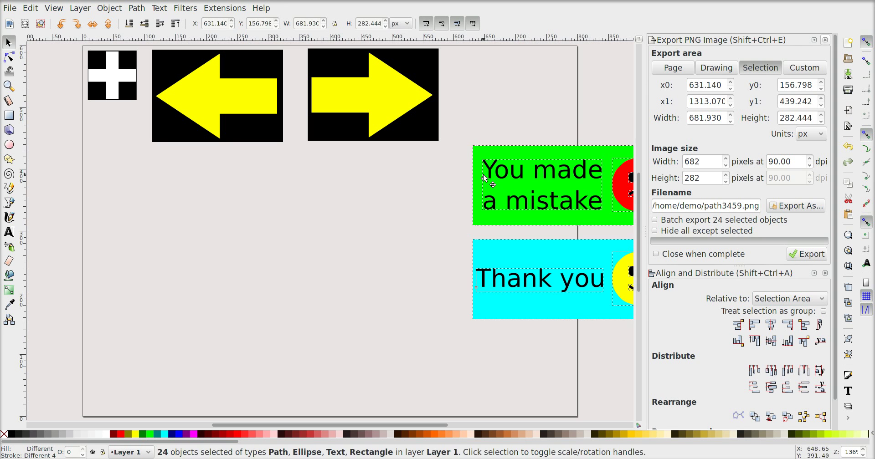
left_click(333, 213)
Add a four-line text below the arrows: "If you see a left pointing arrow, please press a If you see a right pointing arrow, please press l".
left_click(9, 232)
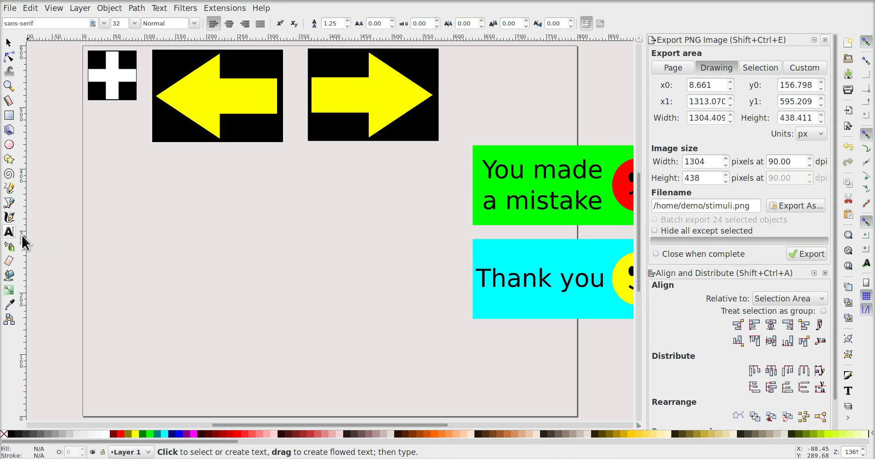
left_click(152, 197)
type("If ")
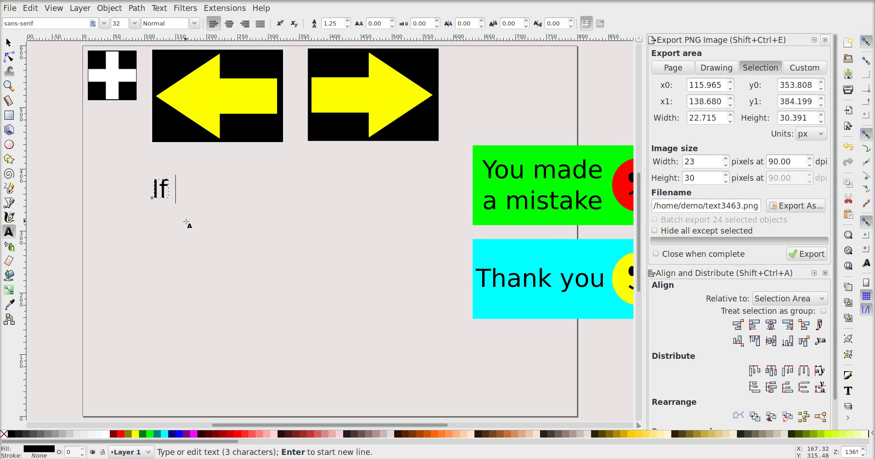
type("you see")
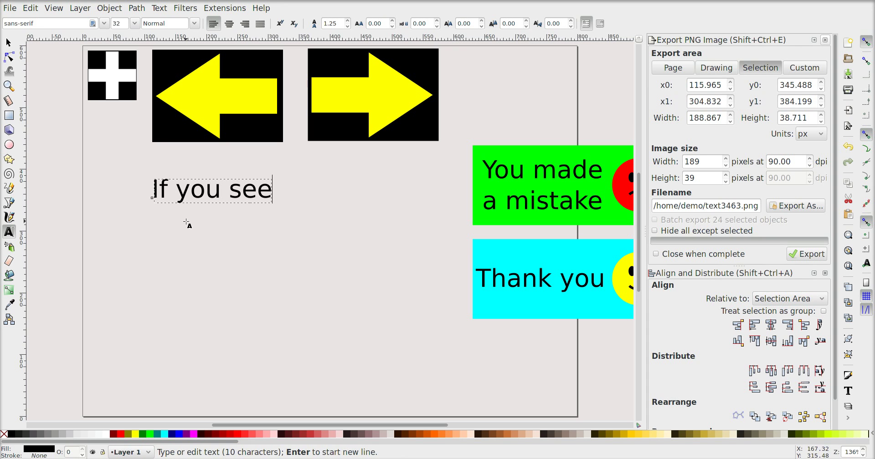
type(" a left")
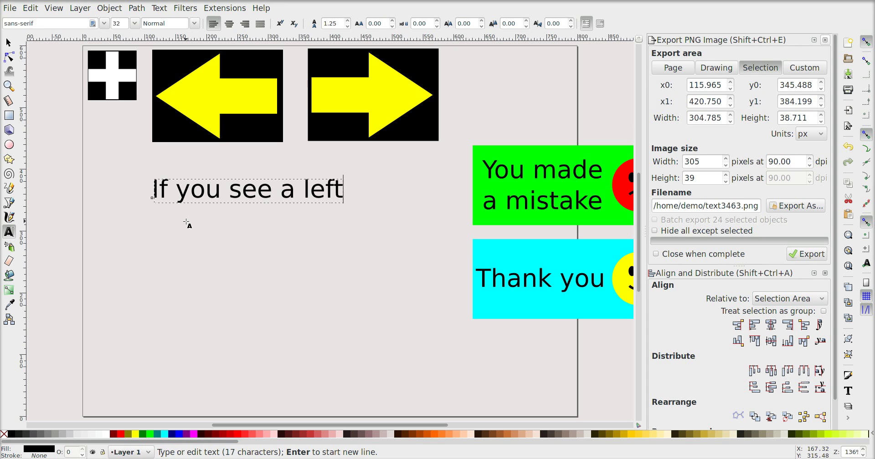
type(" pointing")
key("Return")
type("arrow, please press ")
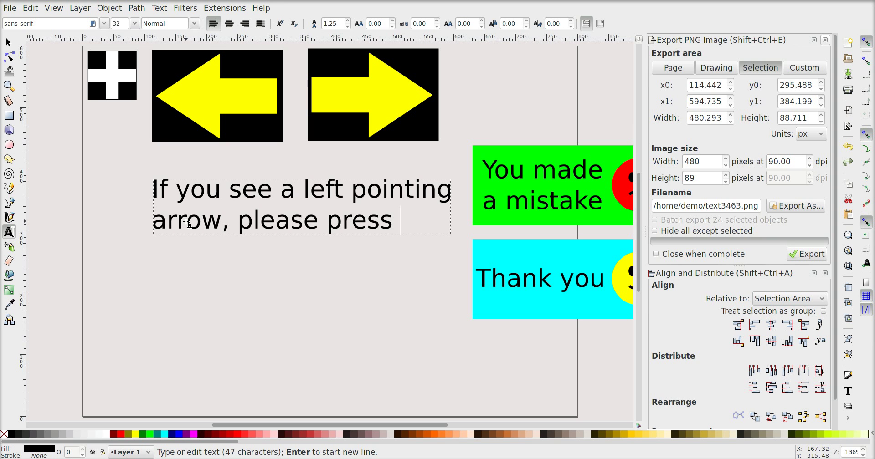
type("a If you see a right pointing")
key("Return")
type("arrow")
key("BackSpace")
type(", please p")
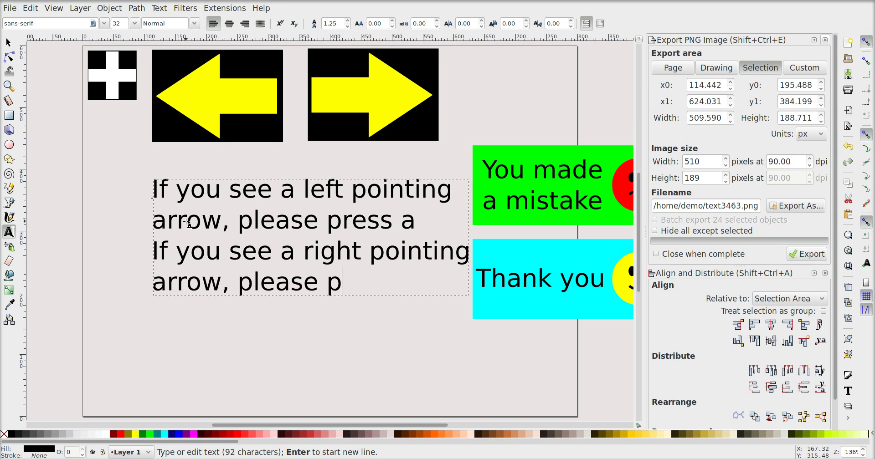
type("ress l")
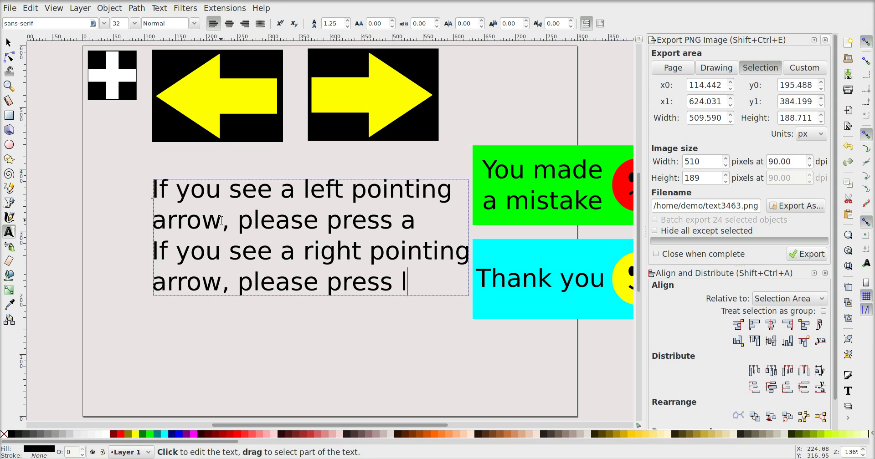
Move the instruction text about 81 px left and 53 px down, into the lower part of the page.
left_click(8, 42)
key("Escape")
left_click_drag(180, 198, 132, 236)
key("Escape")
left_click(308, 326)
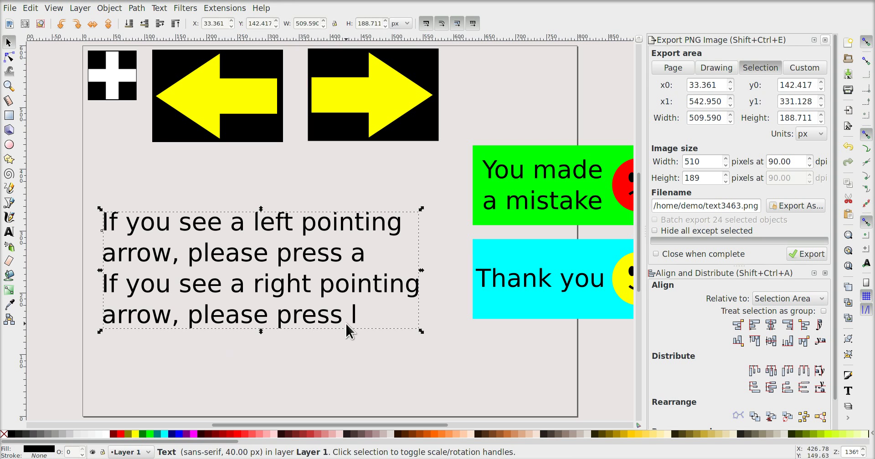
Add a full stop after "press l" in the instruction text and append a fifth line reading "Press space when ready.".
key("t")
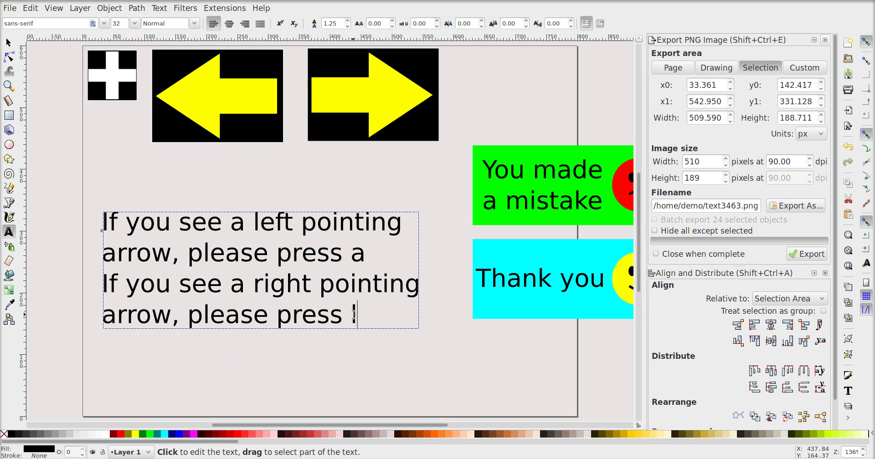
type(".")
key("Return")
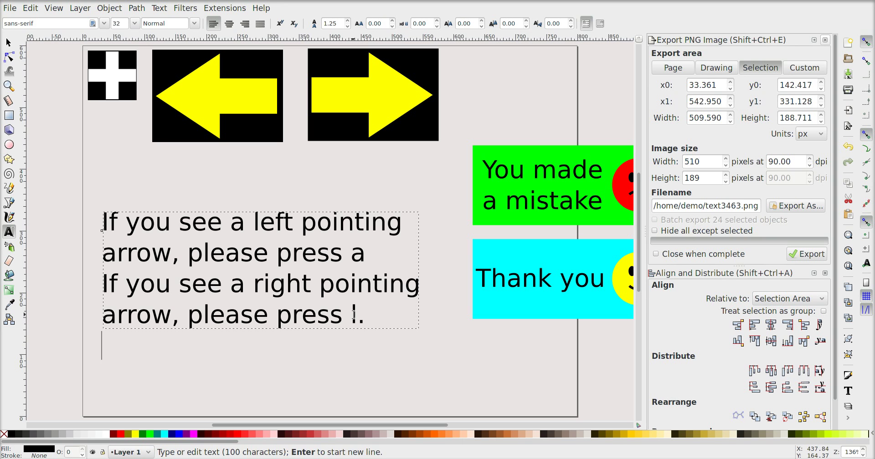
type("Press spa")
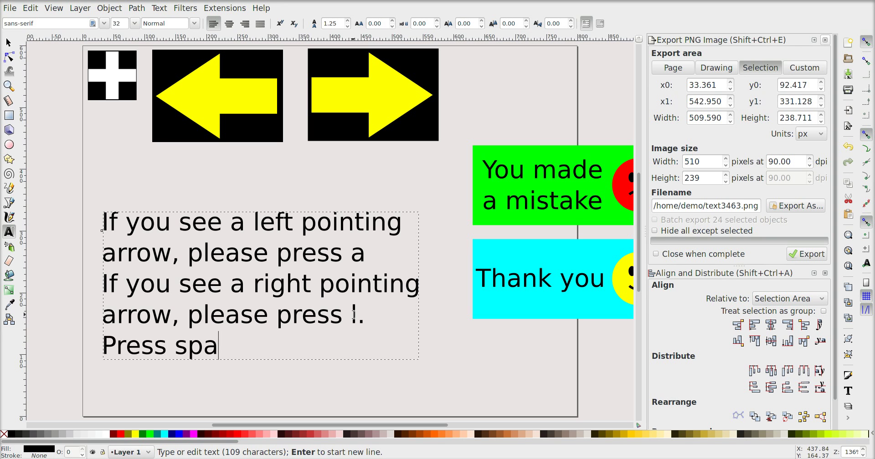
type("ce when ready.")
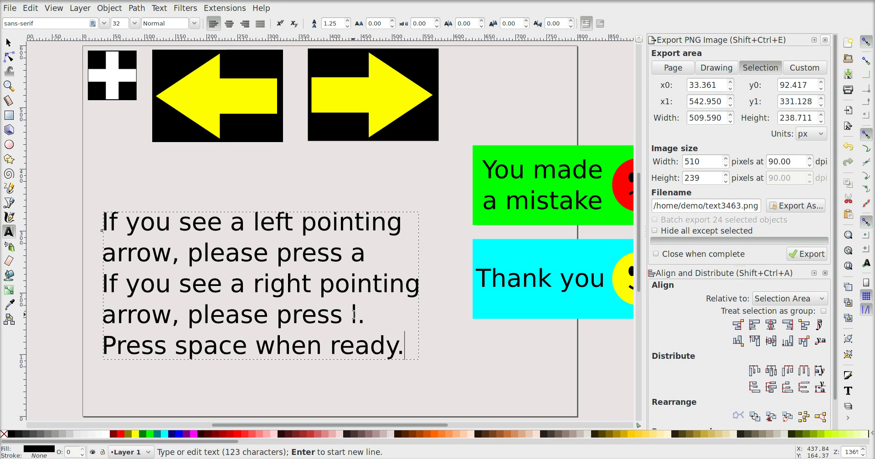
Try to make the last line of the instruction text italic, and undo the changes.
key("shift+Home")
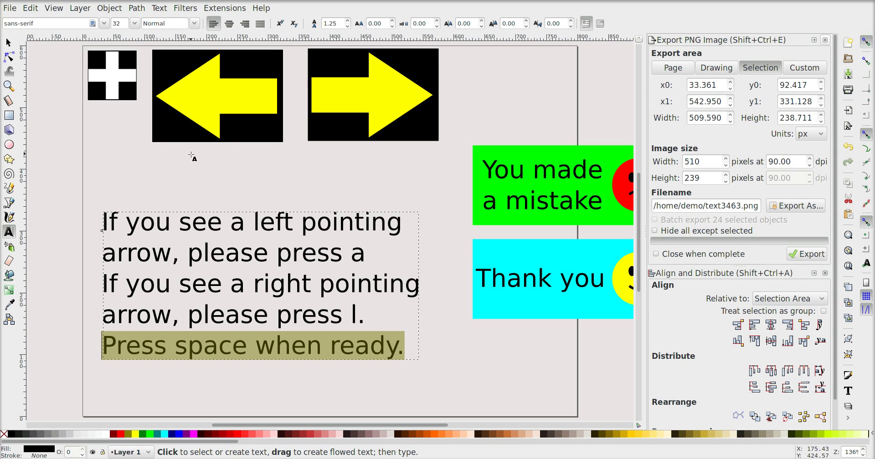
type("t")
key("ctrl+z")
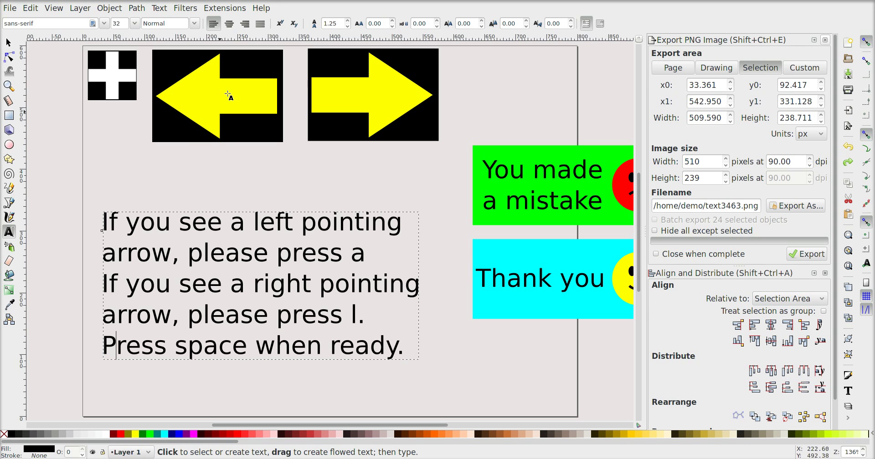
left_click(192, 21)
left_click(191, 49)
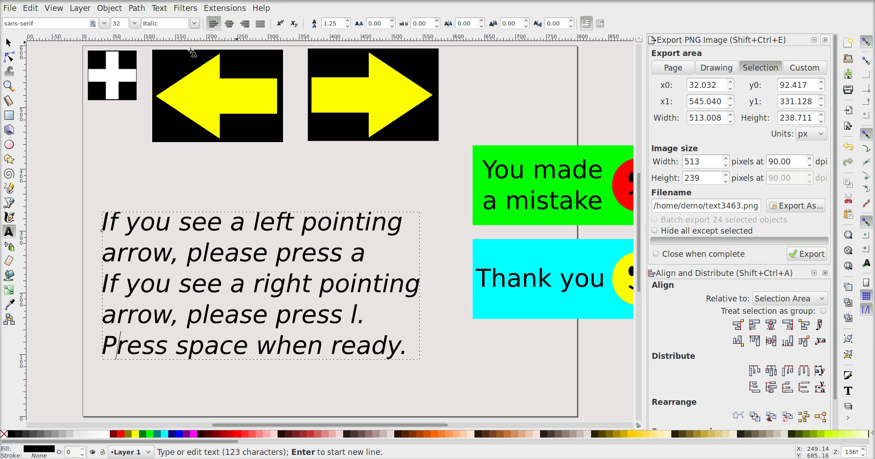
key("ctrl+z")
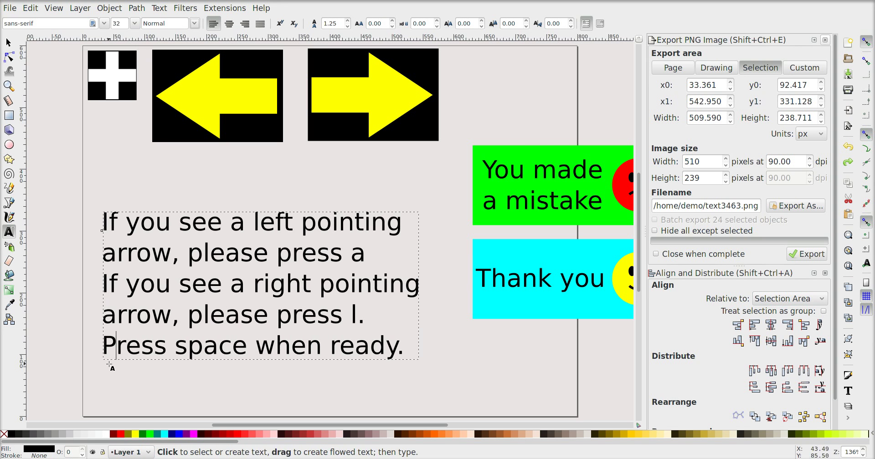
Make the words "Press space when ready" in the instruction text's last line italic and red, leaving out the full stop.
key("shift+Left")
left_click_drag(134, 343, 407, 345)
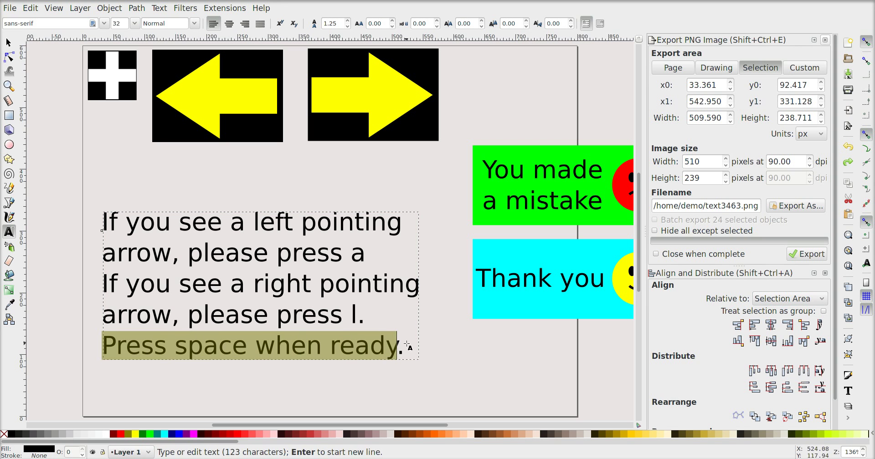
left_click(193, 22)
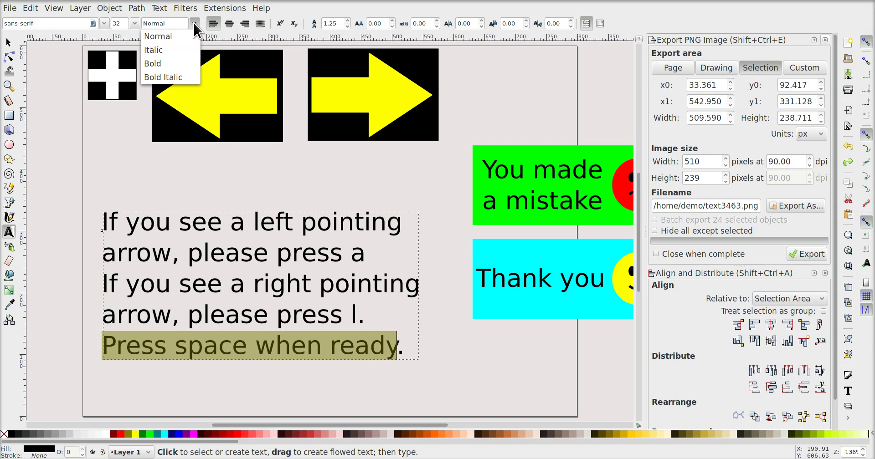
left_click(186, 47)
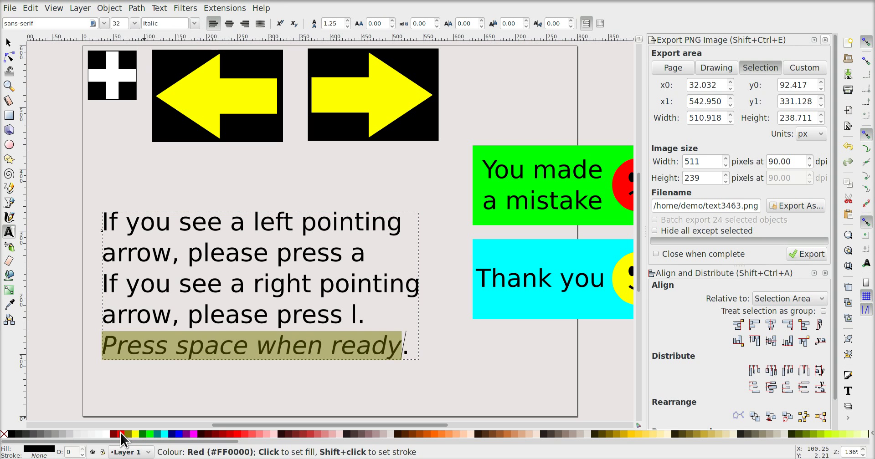
left_click(121, 433)
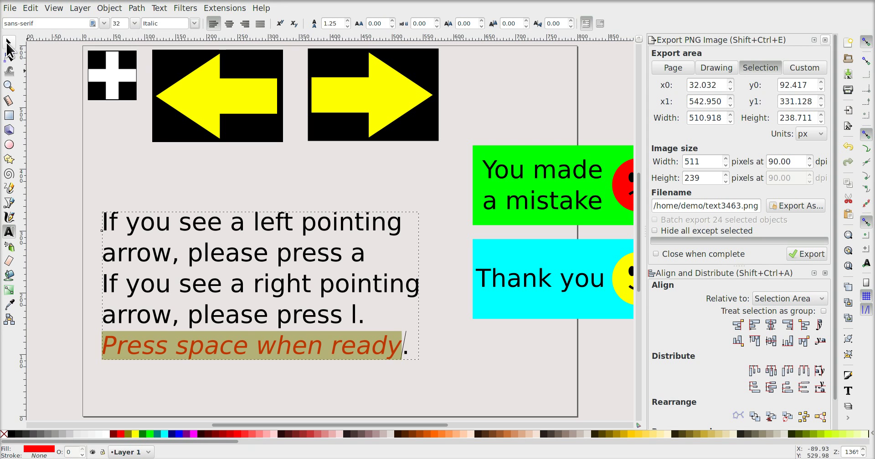
left_click(8, 43)
left_click(45, 125)
Draw a yellow rectangle about 533 by 248 px around the instruction text and place it behind the text.
left_click(8, 115)
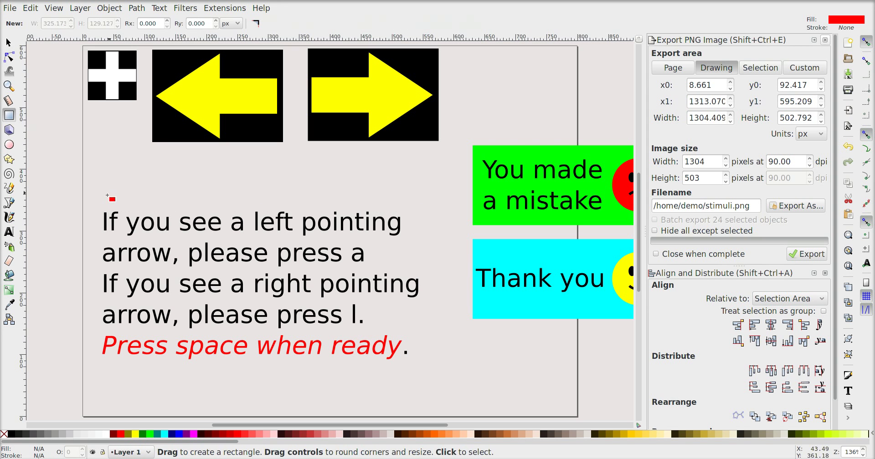
mouse_move(97, 209)
left_mouse_down()
mouse_move(183, 278)
mouse_move(389, 358)
mouse_move(426, 361)
left_mouse_up()
left_click(135, 434)
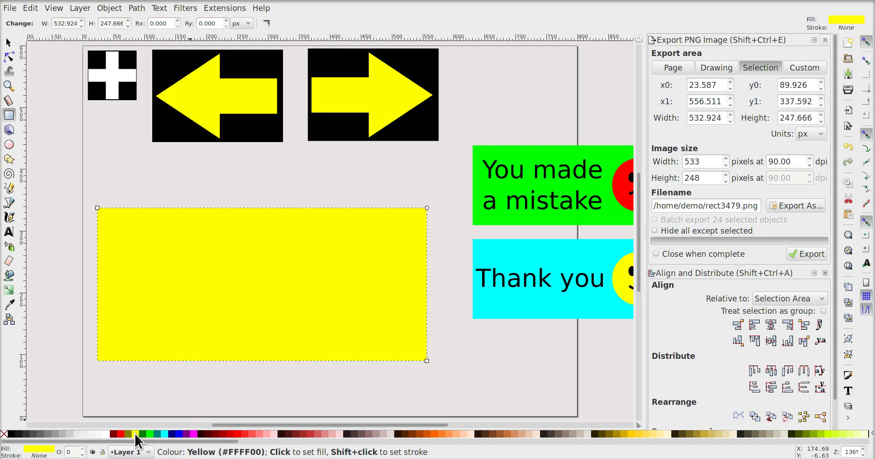
left_click(8, 42)
left_click(128, 24)
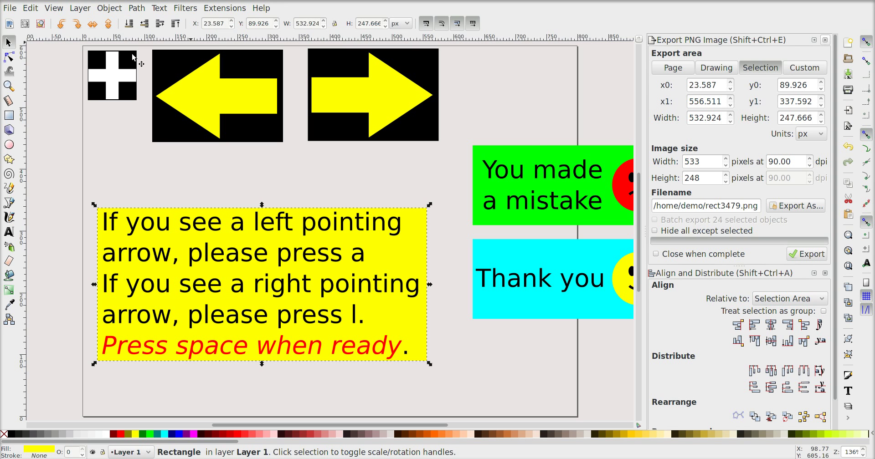
left_click(136, 162)
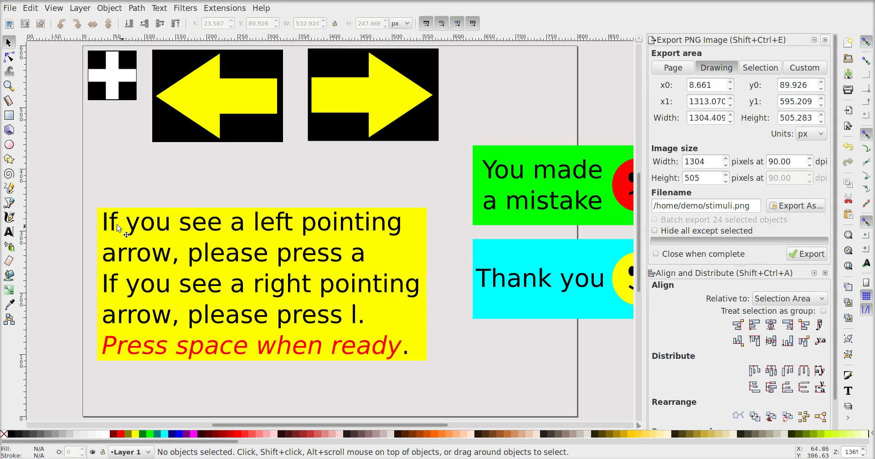
Export the instruction text together with its yellow background as instruction.png.
left_click_drag(83, 195, 453, 386)
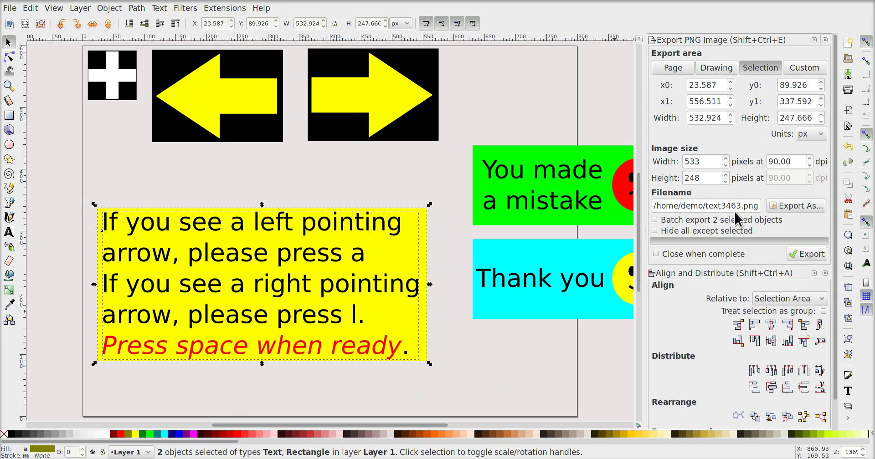
left_click_drag(742, 206, 701, 206)
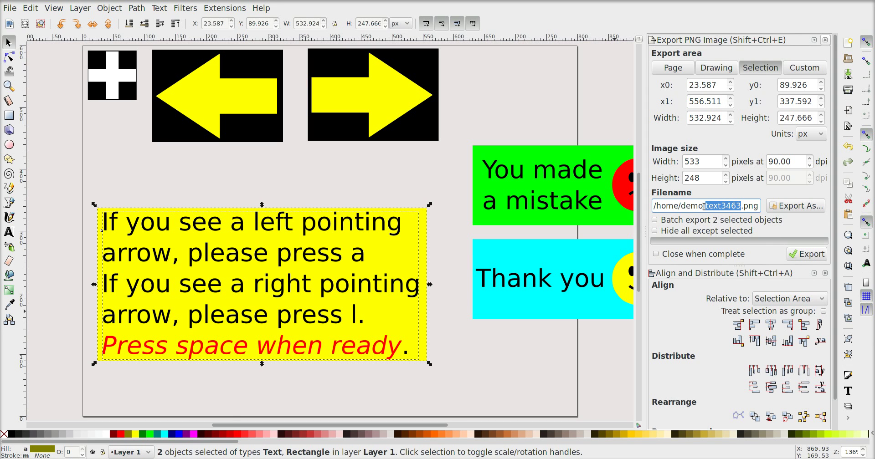
type("instru")
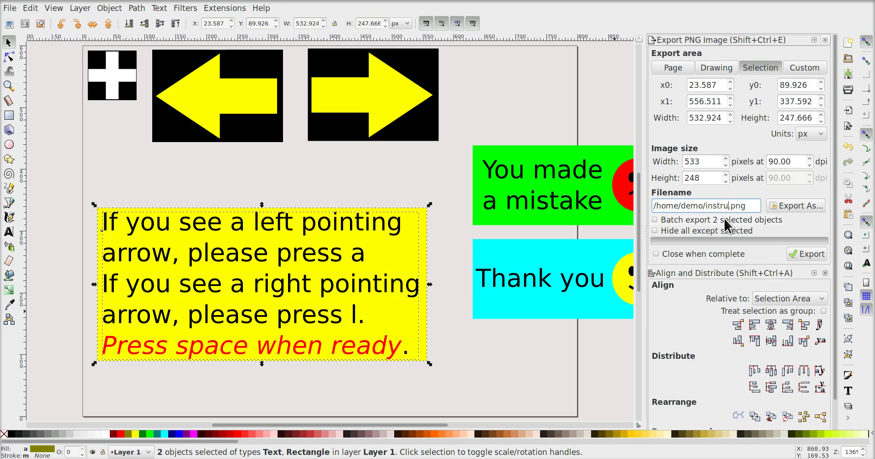
type("ction")
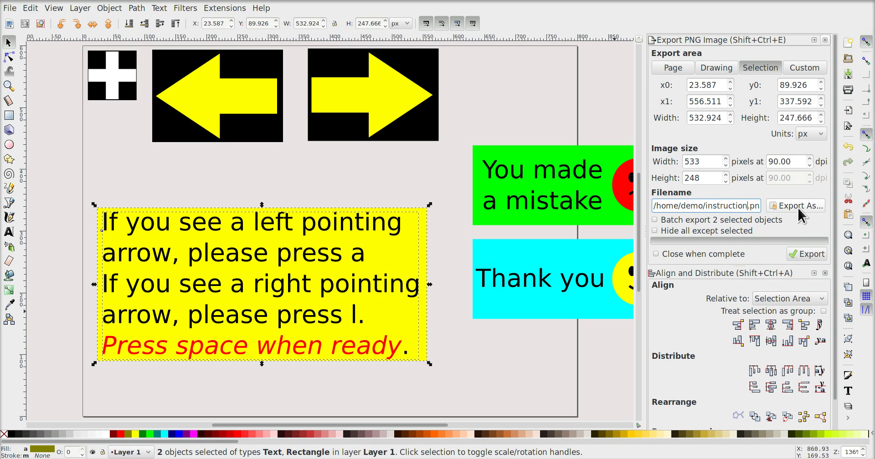
left_click(805, 251)
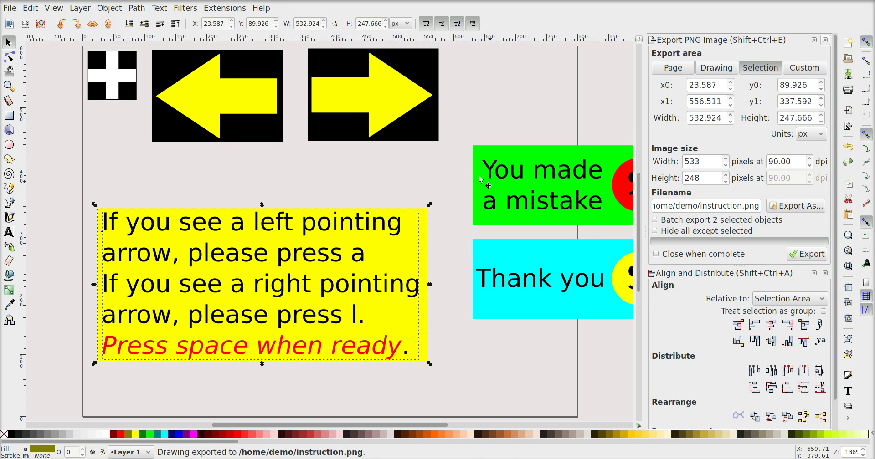
left_click(436, 171)
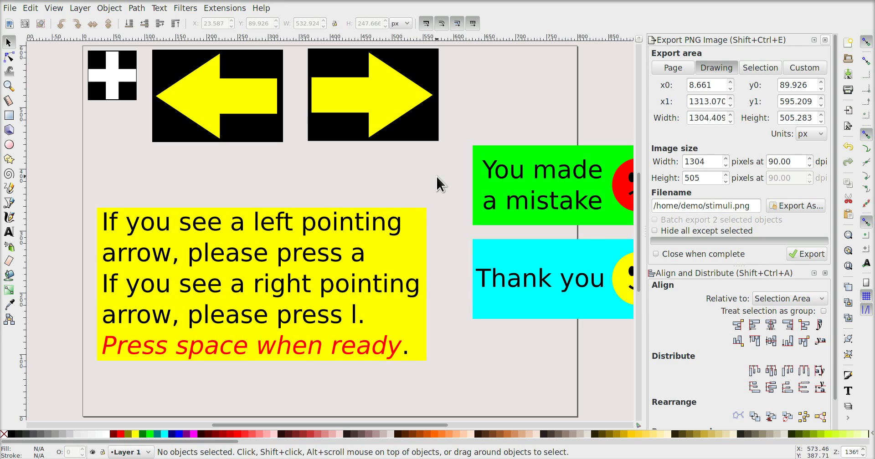
Add two lines reading "press space" and "when ready" below "Training!" in the training message text.
key("4")
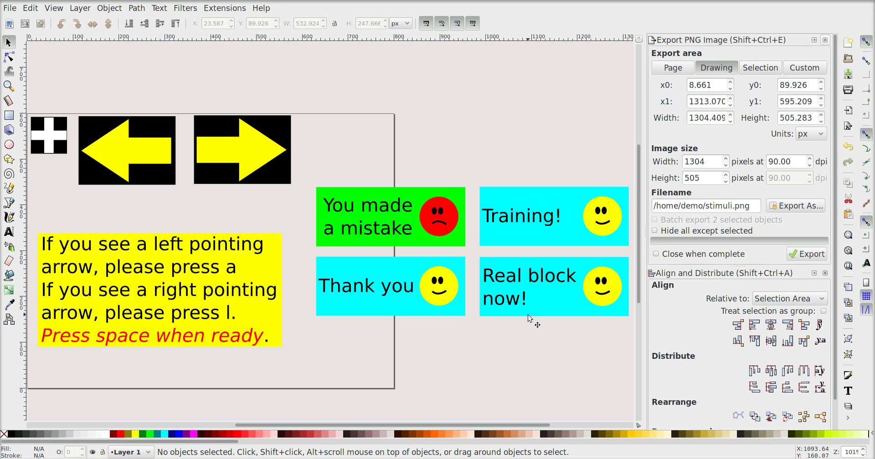
left_click(510, 228)
double_click(510, 227)
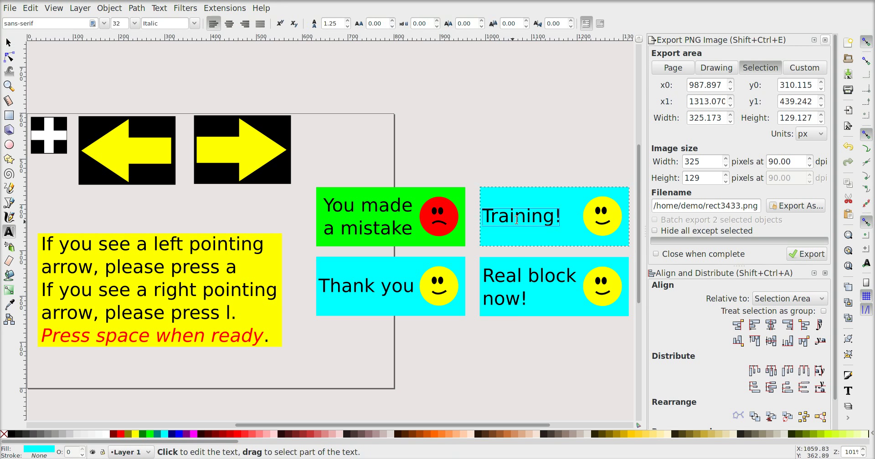
left_click(559, 217)
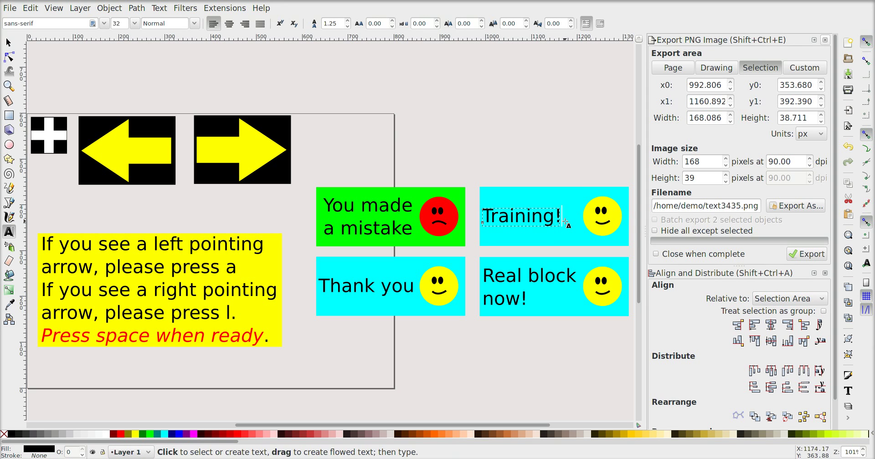
key("Return")
type("press space")
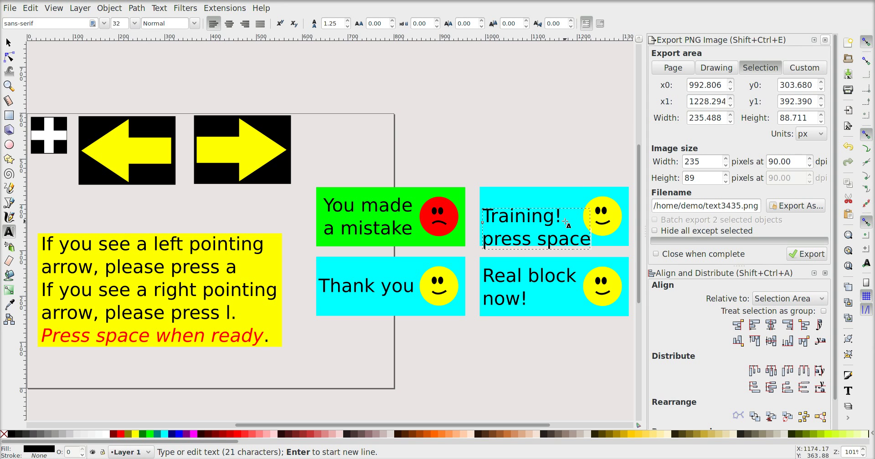
key("Return")
type("to beready")
key("F1")
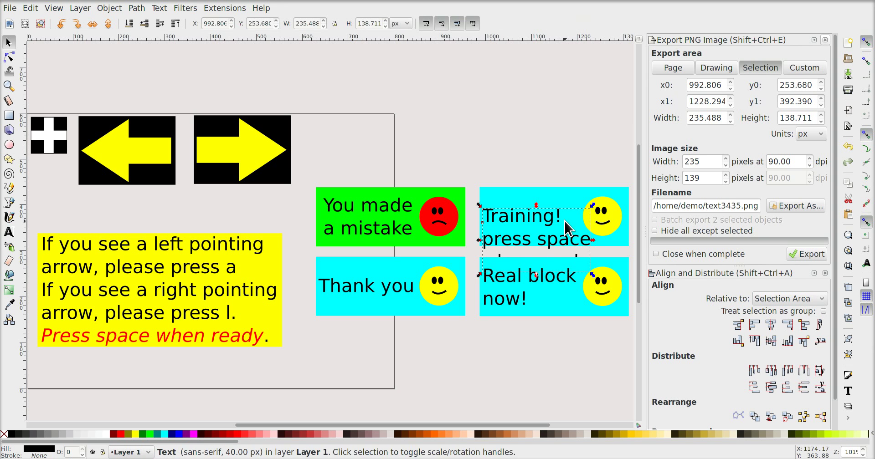
Fit the training panel to its text by moving the text up about 59 px, extending the cyan background upward and raising the face.
left_click_drag(539, 223, 540, 192)
left_click(619, 196)
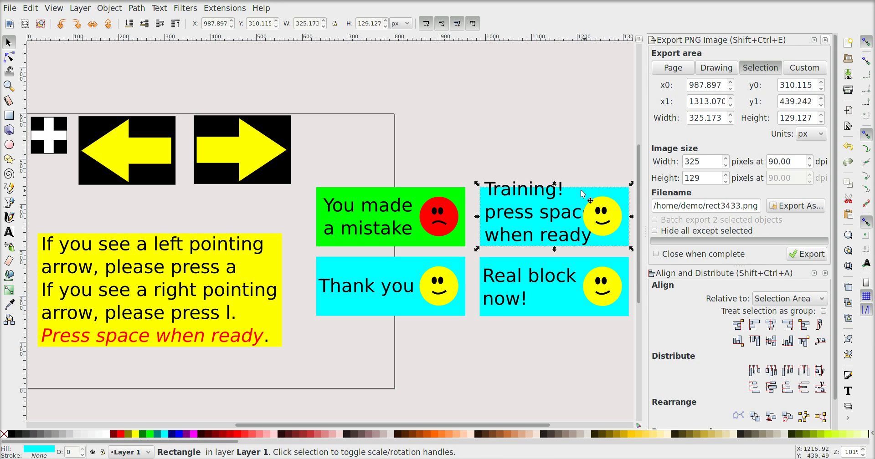
mouse_move(554, 185)
left_mouse_down()
mouse_move(554, 169)
mouse_move(591, 229)
mouse_move(624, 247)
mouse_move(605, 208)
mouse_move(612, 199)
left_mouse_up()
left_click(590, 137)
left_click(583, 137)
Stretch the cyan background of the "Real block now!" panel downward to a height of about 189 px.
left_click_drag(583, 136, 398, 123)
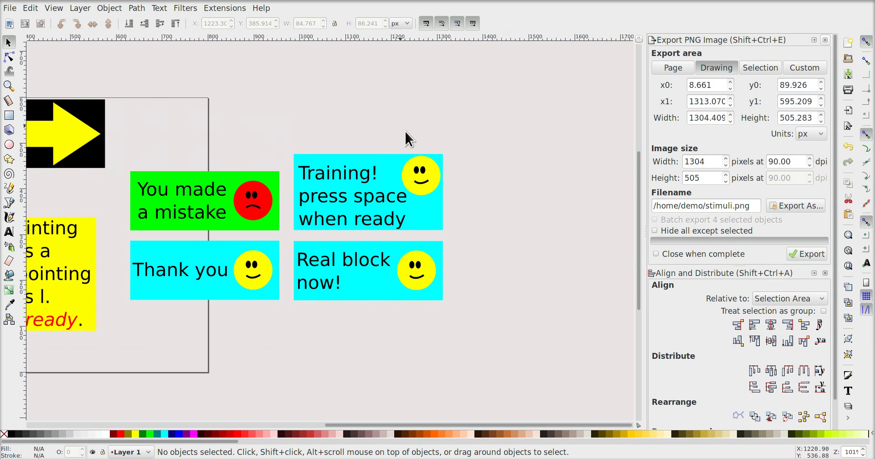
key("z")
left_click_drag(287, 140, 500, 366)
key("s")
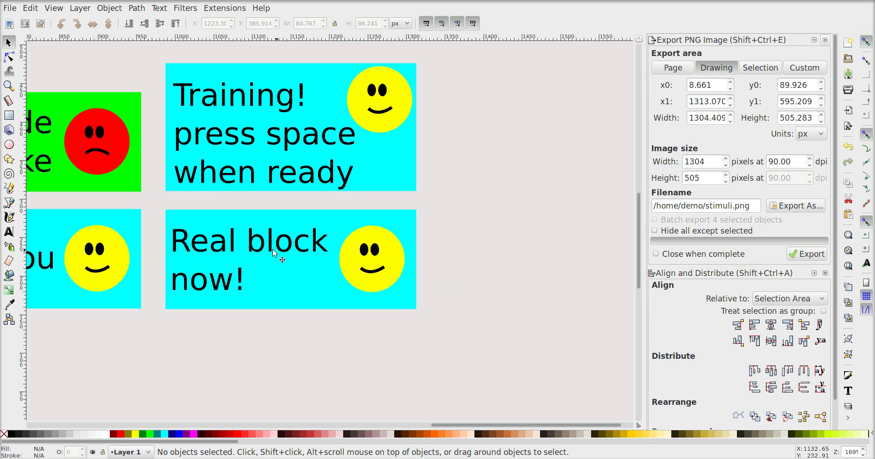
left_click(258, 182)
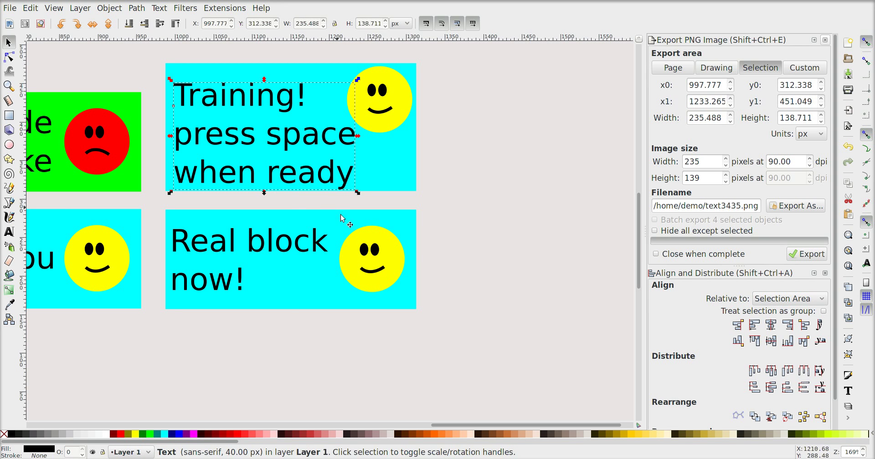
left_click(402, 288)
left_click_drag(292, 318, 291, 354)
Copy the lines "press space" and "when ready" from the training text and paste them below "Real block now!".
key("t")
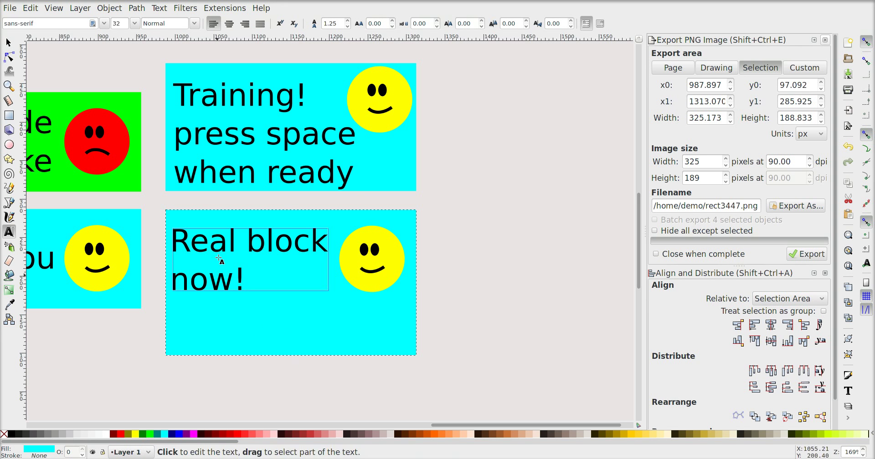
left_click(209, 147)
left_click_drag(180, 133, 357, 175)
key("ctrl+c")
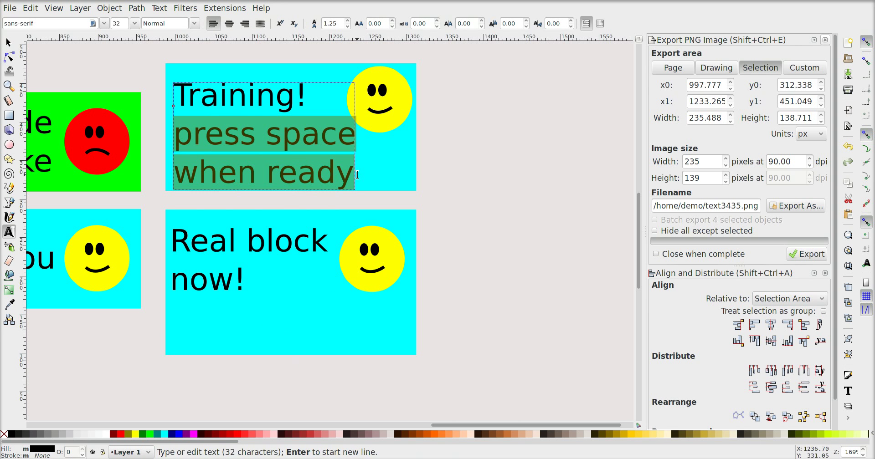
left_click(237, 277)
left_click(226, 278)
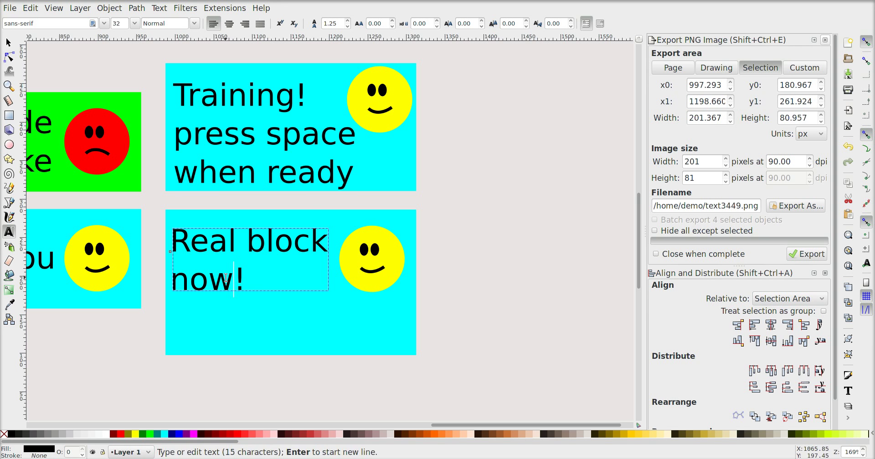
key("End")
key("Return")
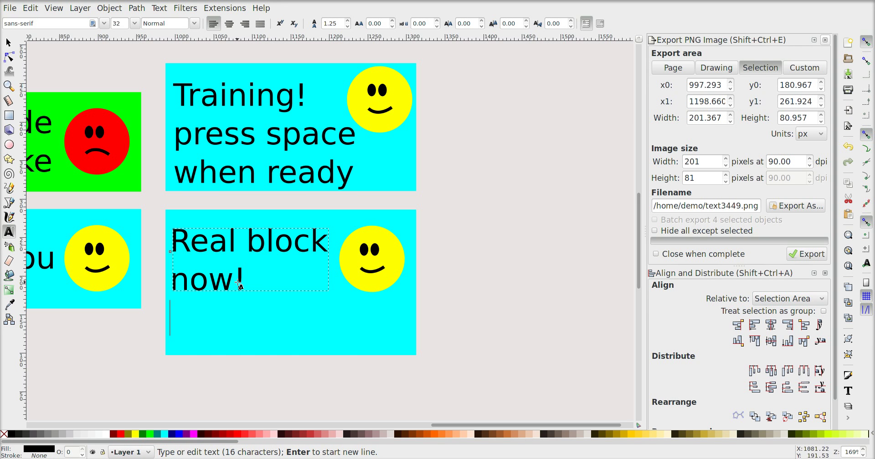
key("ctrl+v")
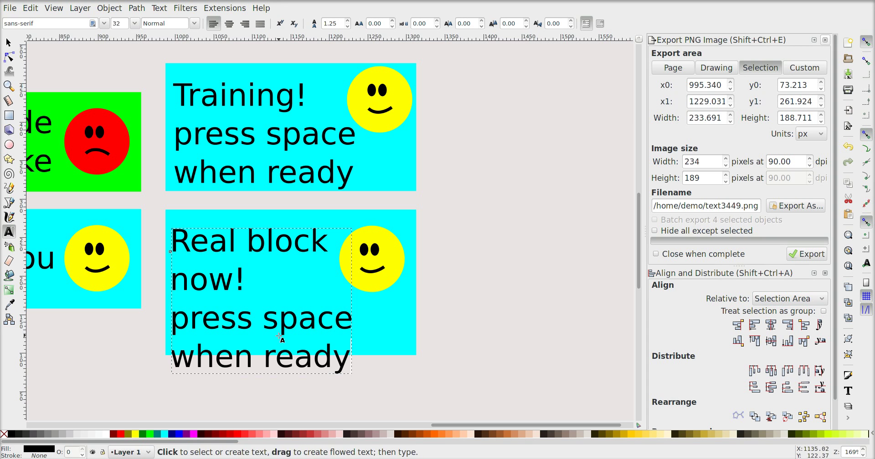
Stretch the cyan background of the "Real block now!" panel downward to a height of about 217 px to fit its text.
key("F1")
left_click(411, 349)
left_click_drag(290, 360, 287, 377)
left_click(470, 308)
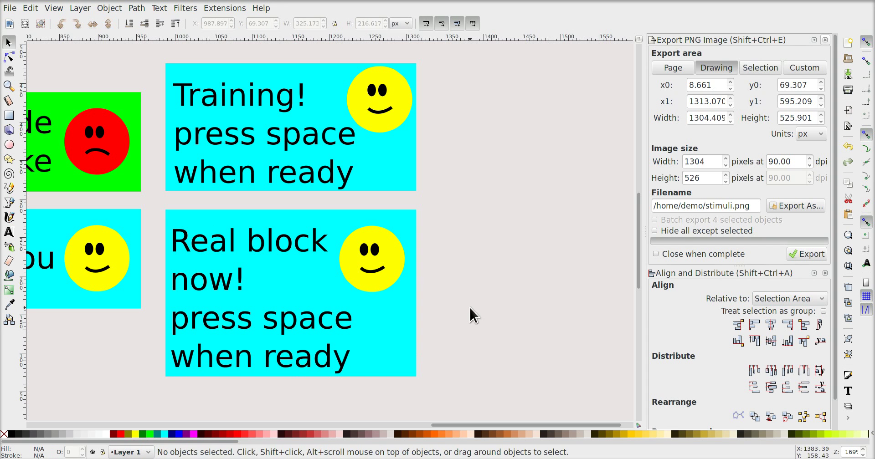
Export the complete training panel with its text, background and face as training.png, replacing the existing file.
left_click_drag(155, 50, 444, 201)
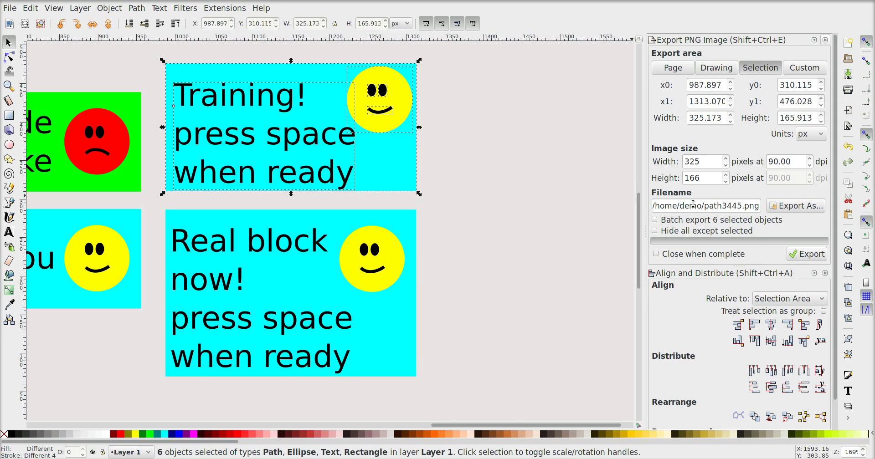
left_click_drag(705, 206, 738, 207)
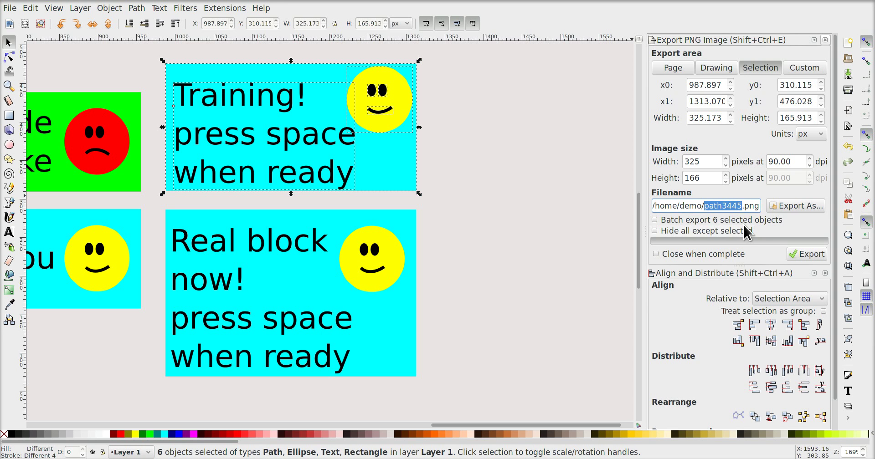
type("training")
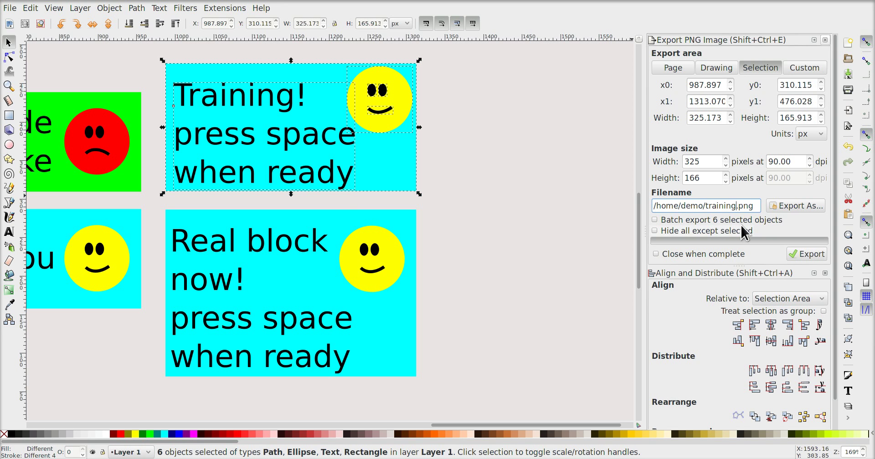
left_click(803, 253)
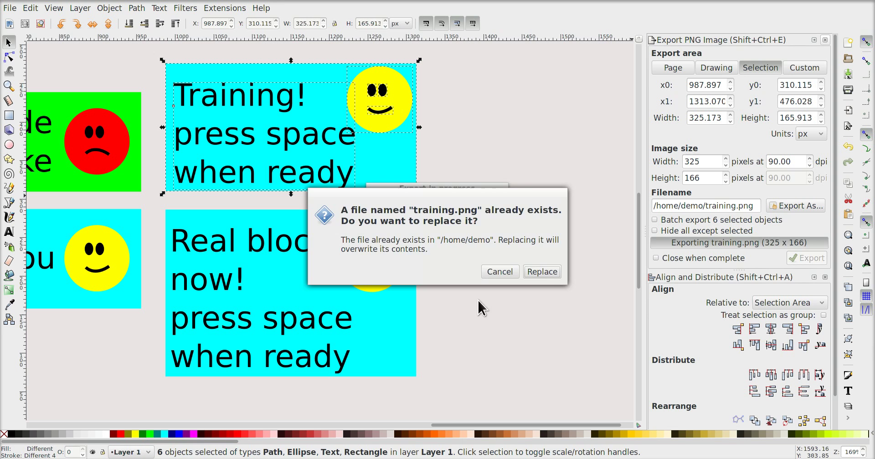
left_click(542, 273)
Export the complete "Real block now!" panel with its text, background and face as real.png, replacing the existing file.
left_click_drag(456, 384, 150, 196)
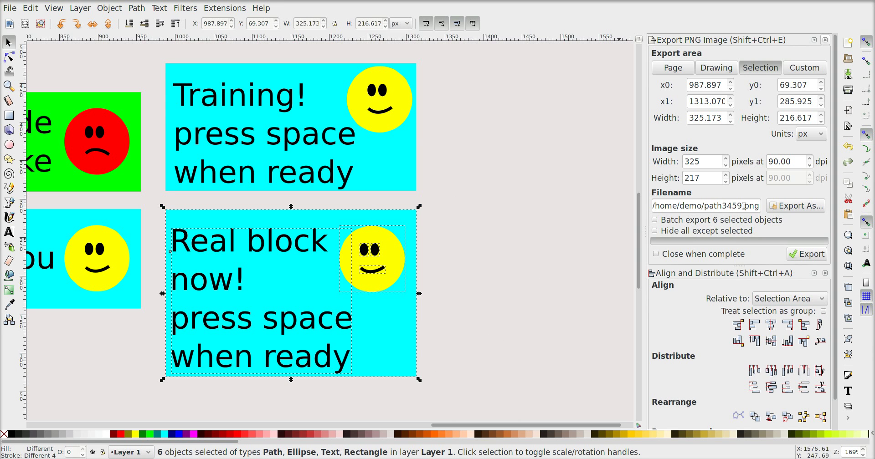
left_click_drag(742, 206, 704, 208)
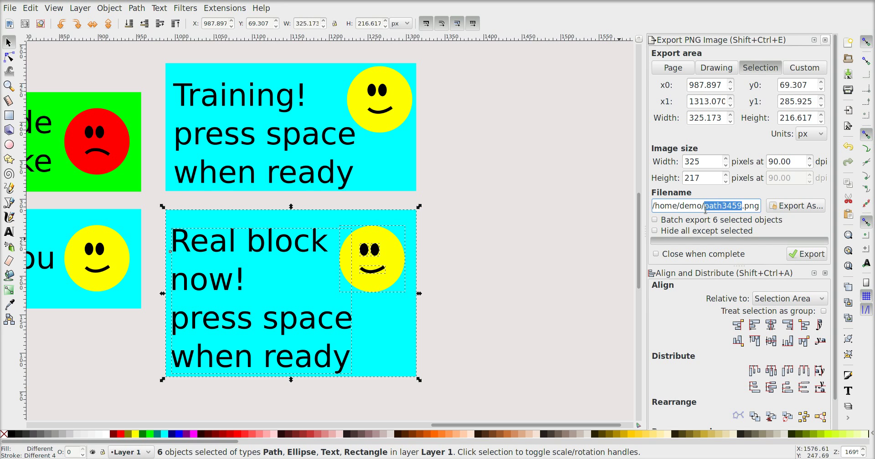
type("real")
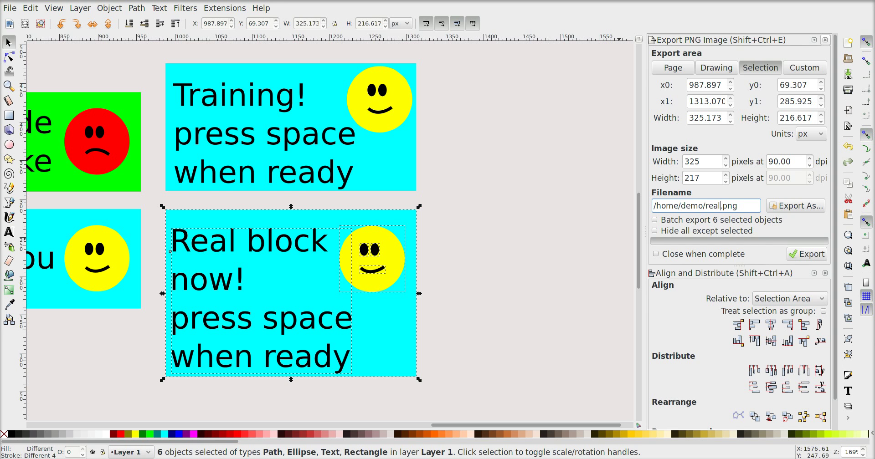
left_click(805, 255)
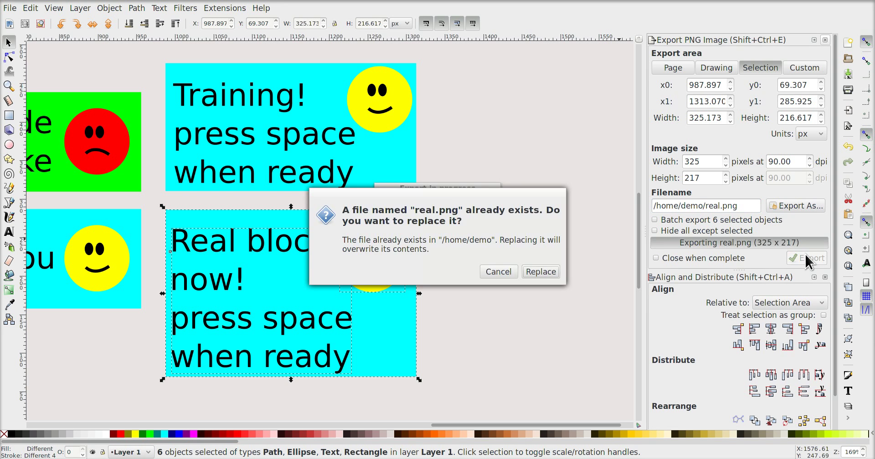
left_click(551, 269)
left_click(548, 259)
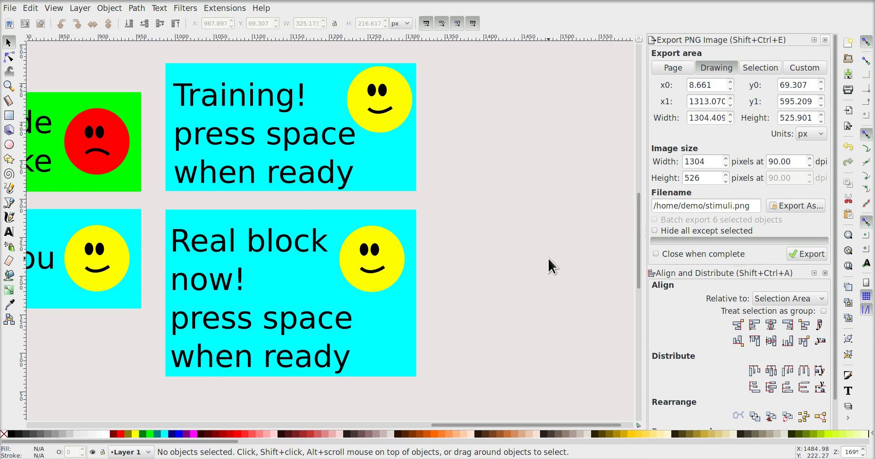
Save the stimuli drawing and quit the program.
key("5")
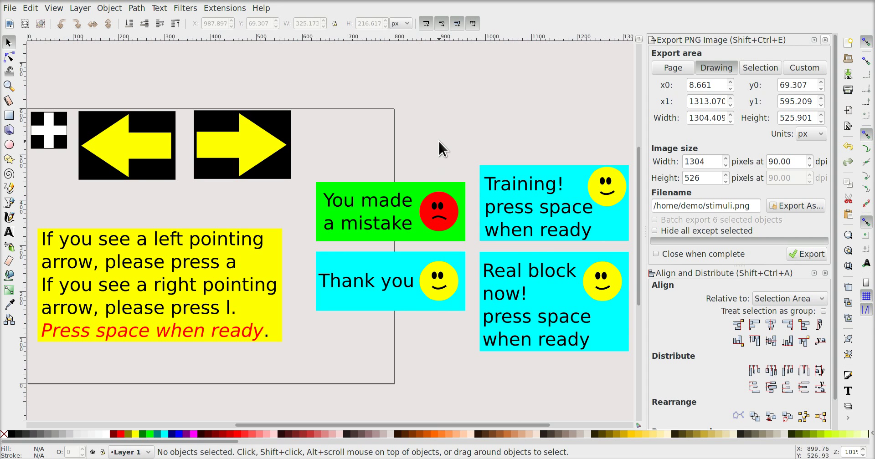
left_click(848, 74)
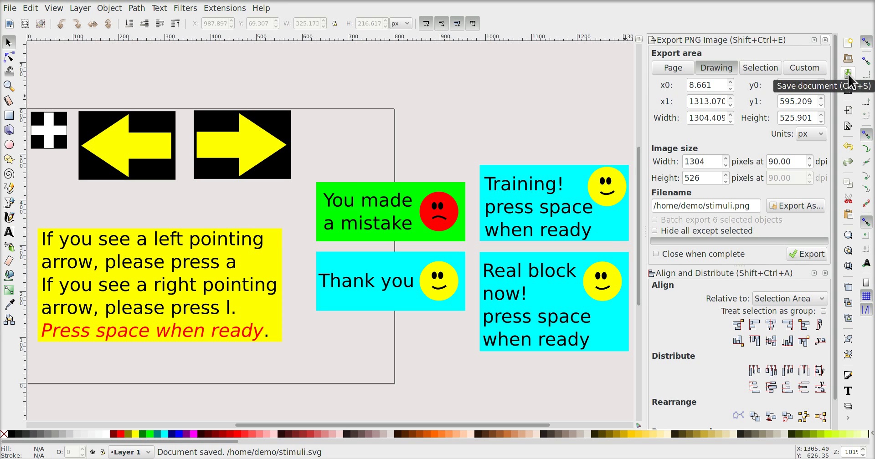
left_click(10, 8)
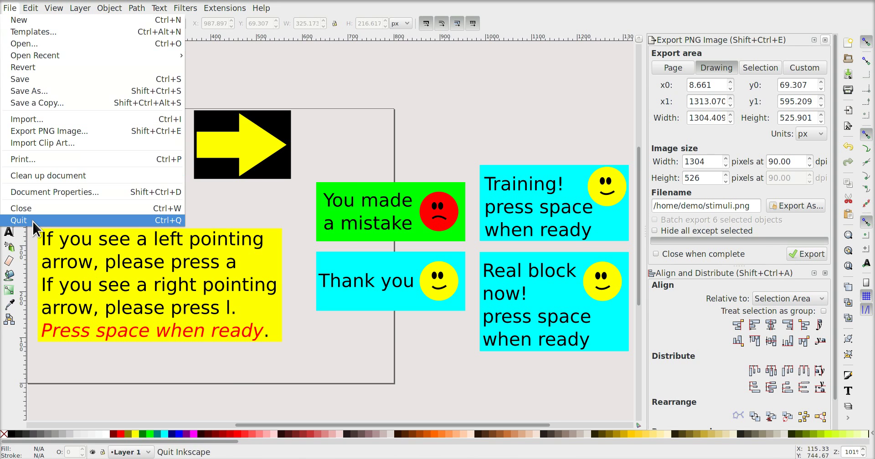